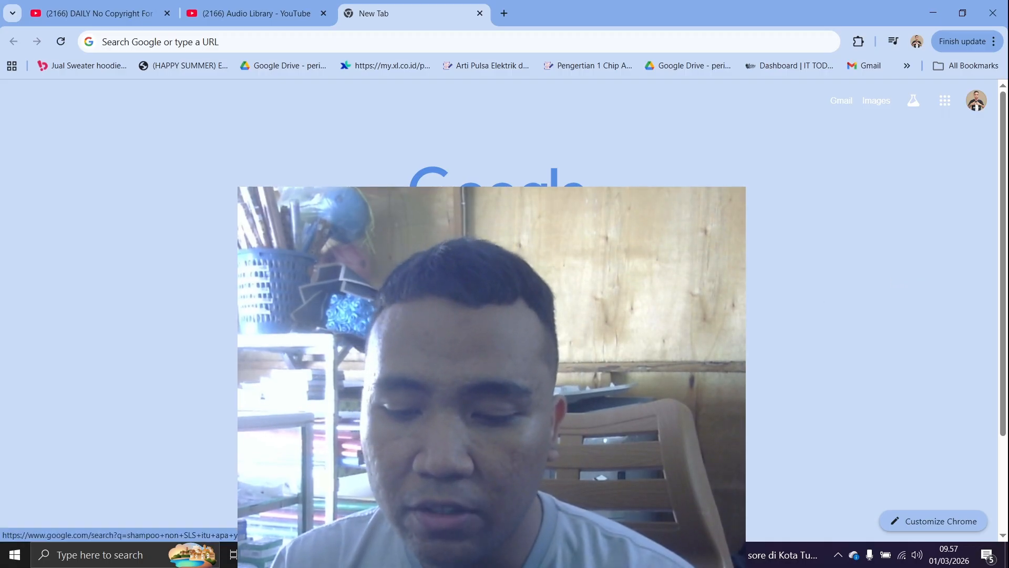
pyautogui.hotkey('alt', 'Tab')
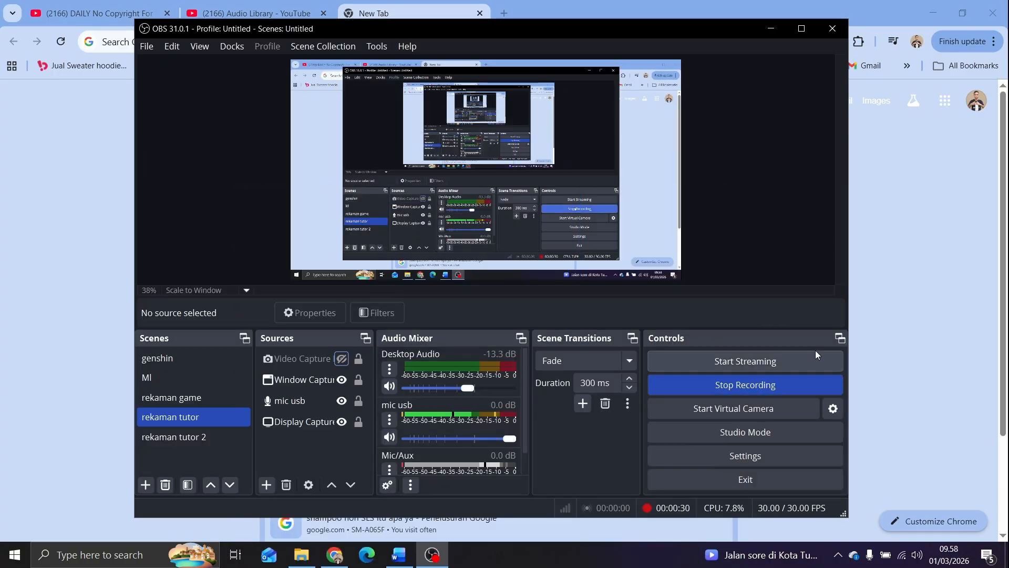
pyautogui.click(964, 238)
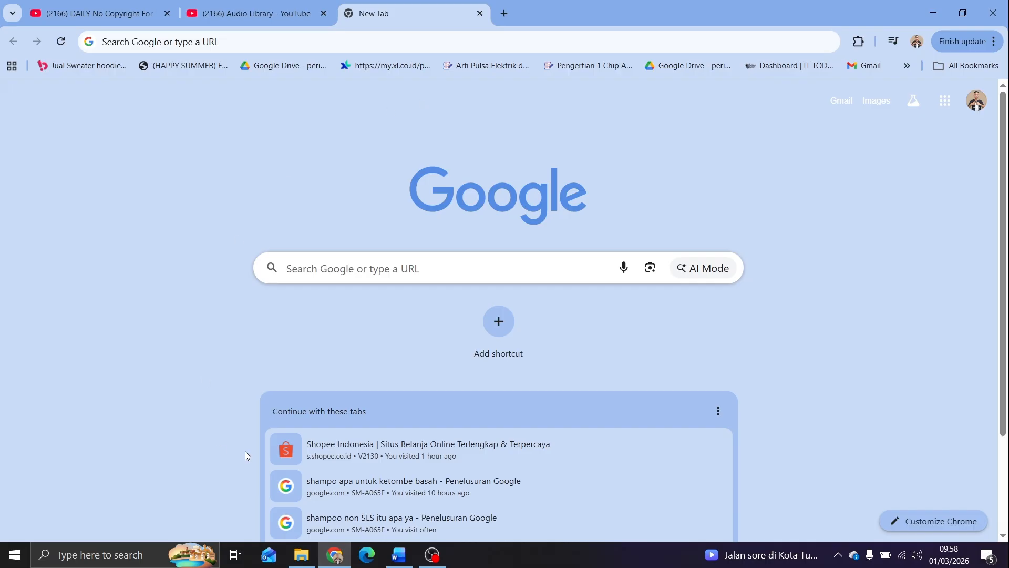
pyautogui.click(301, 555)
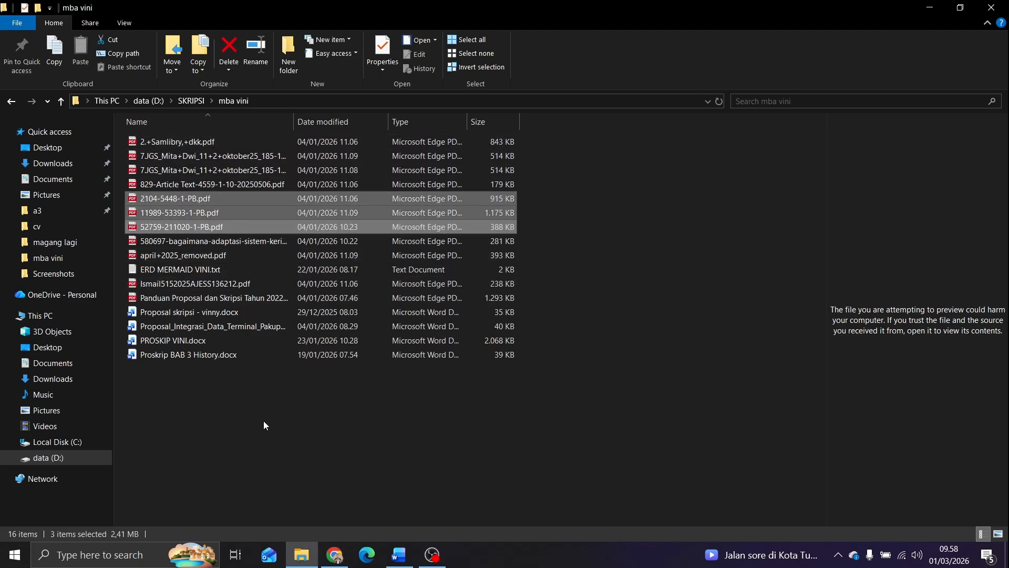
# Switch to Chrome and open Google Scholar at scholar.google.com, ready for a search
pyautogui.click(334, 554)
pyautogui.click(432, 42)
pyautogui.write('s')
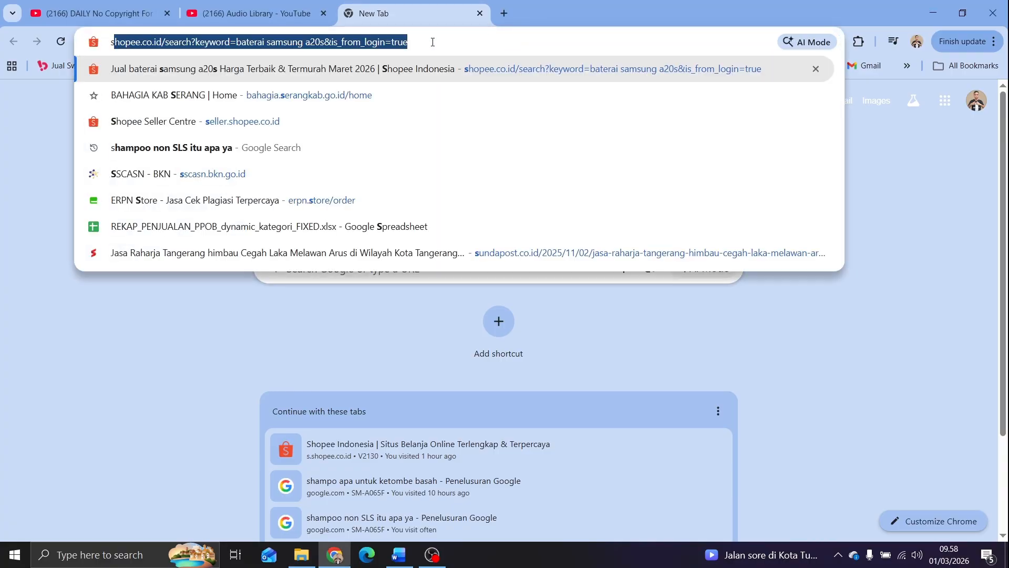
pyautogui.write('ch')
pyautogui.press('Return')
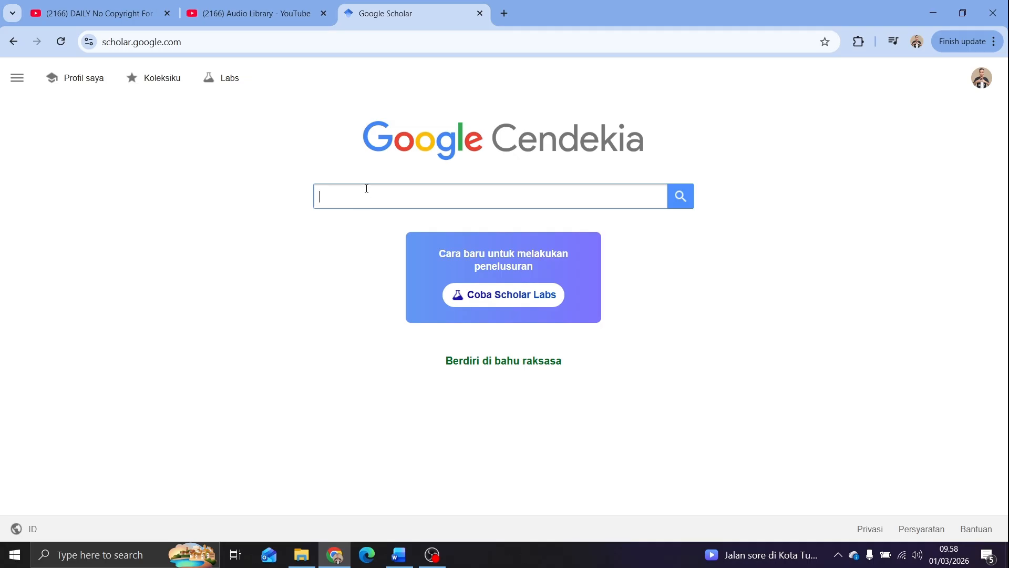
pyautogui.click(358, 194)
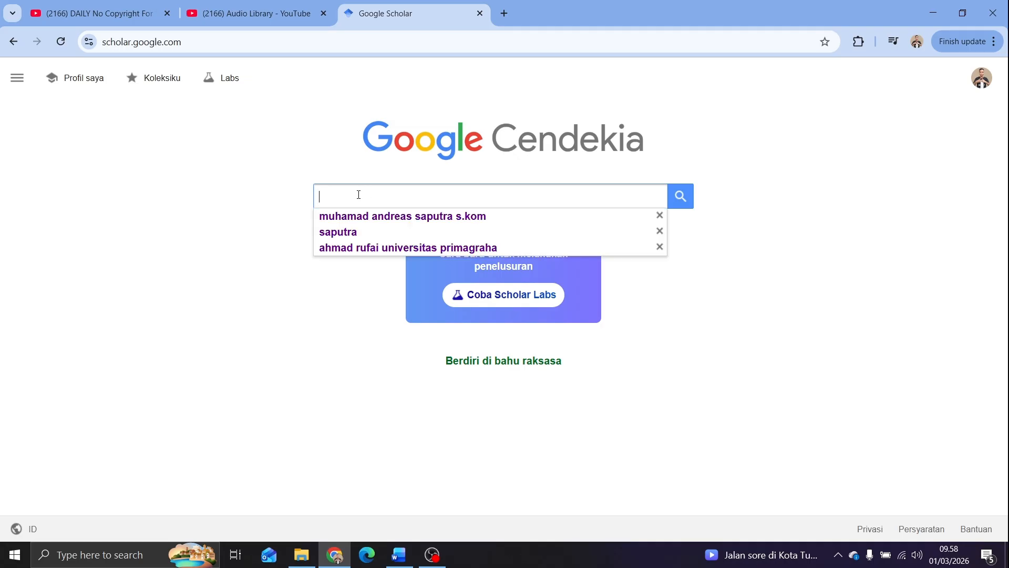
# Search Google for "jurnal" in a new tab, look over the results and return to Google Scholar
pyautogui.click(503, 14)
pyautogui.write('jurnal')
pyautogui.press('Return')
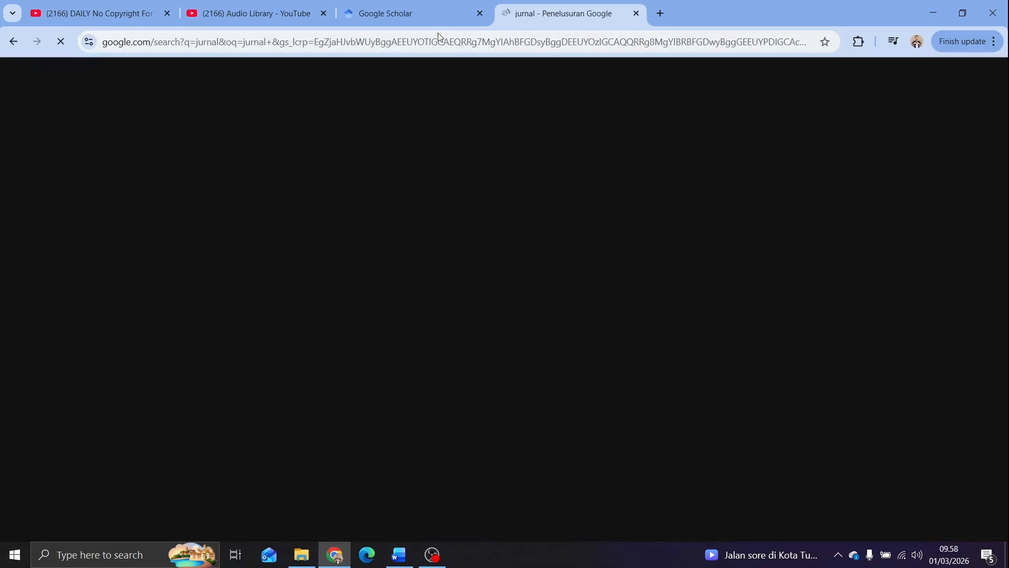
pyautogui.scroll(-1, 184, 347)
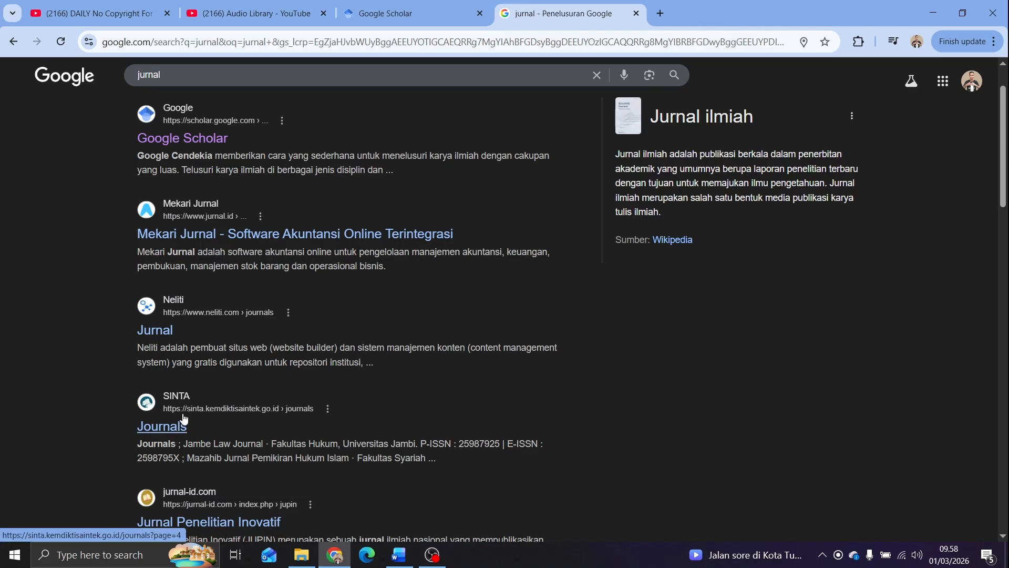
pyautogui.click(456, 4)
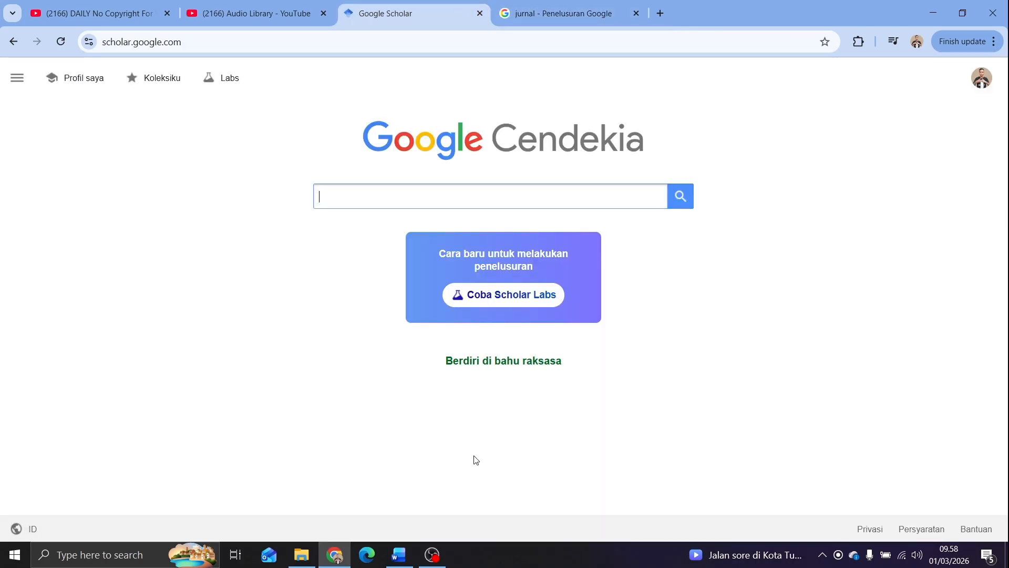
# Switch to Word and view the empty DAFTAR PUSTAKA page in the thesis proposal document
pyautogui.click(313, 562)
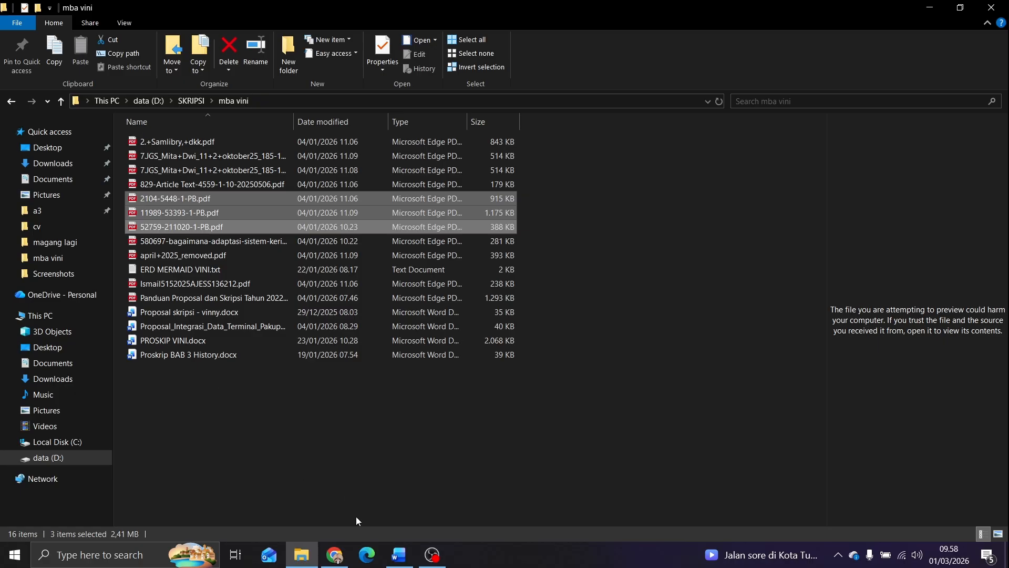
pyautogui.click(398, 554)
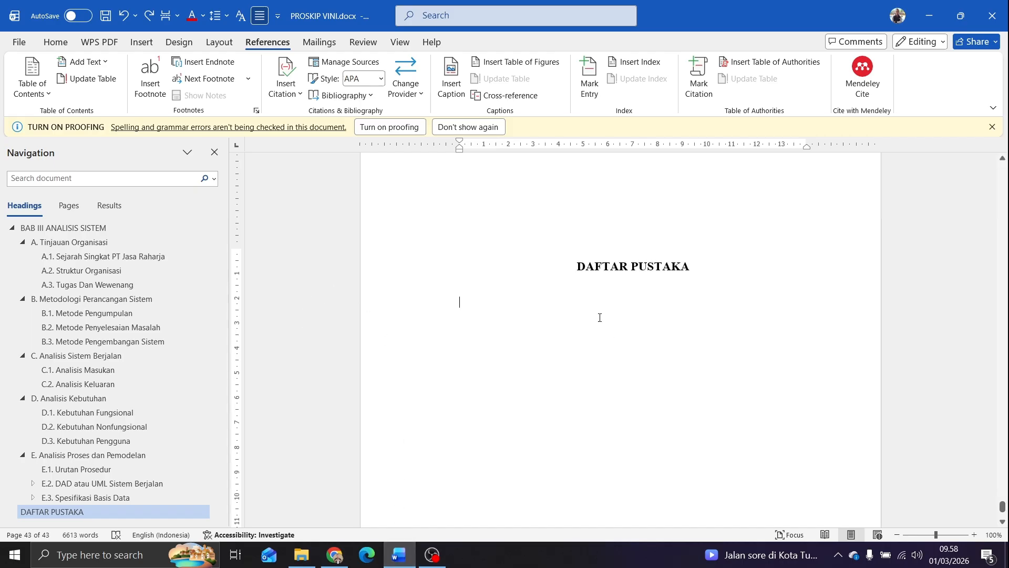
pyautogui.scroll(1, 1006, 453)
pyautogui.moveTo(1001, 508); pyautogui.dragTo(959, 514)
pyautogui.click(624, 389)
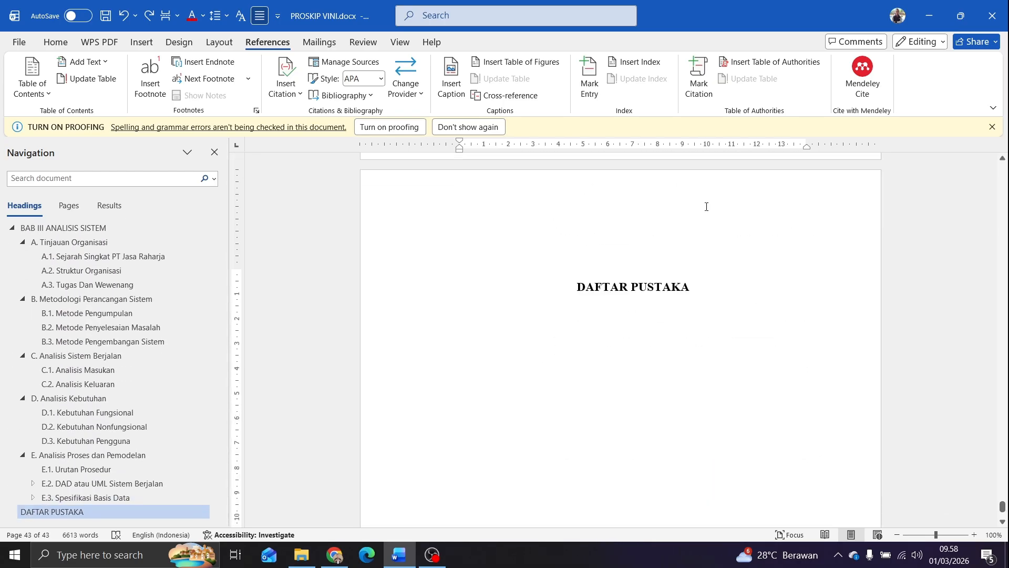
# Search for "mandeley" in a new Chrome tab and open the Mendeley Reference Manager download page for Windows
pyautogui.click(334, 555)
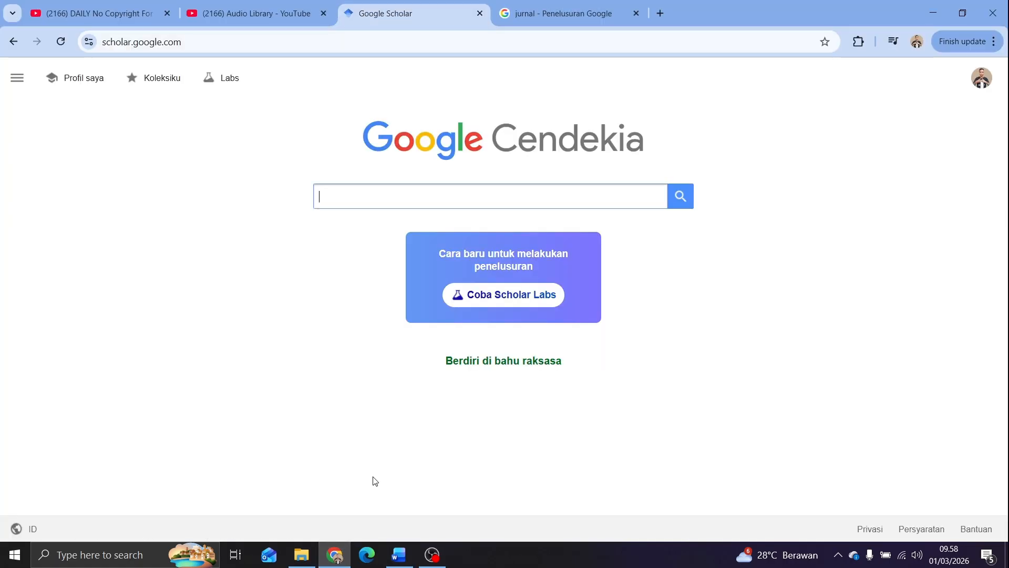
pyautogui.click(532, 20)
pyautogui.click(657, 13)
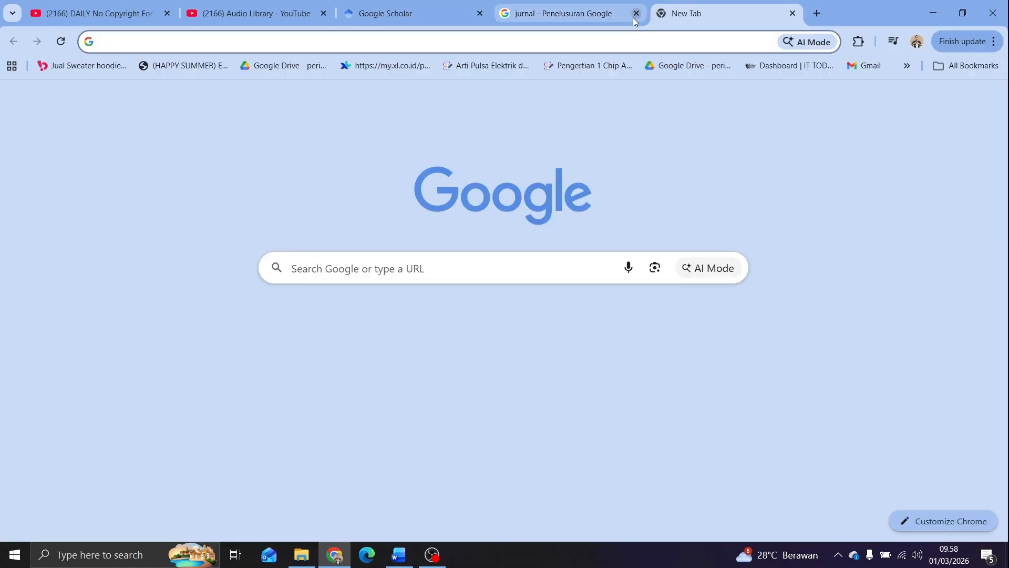
pyautogui.write('mandele')
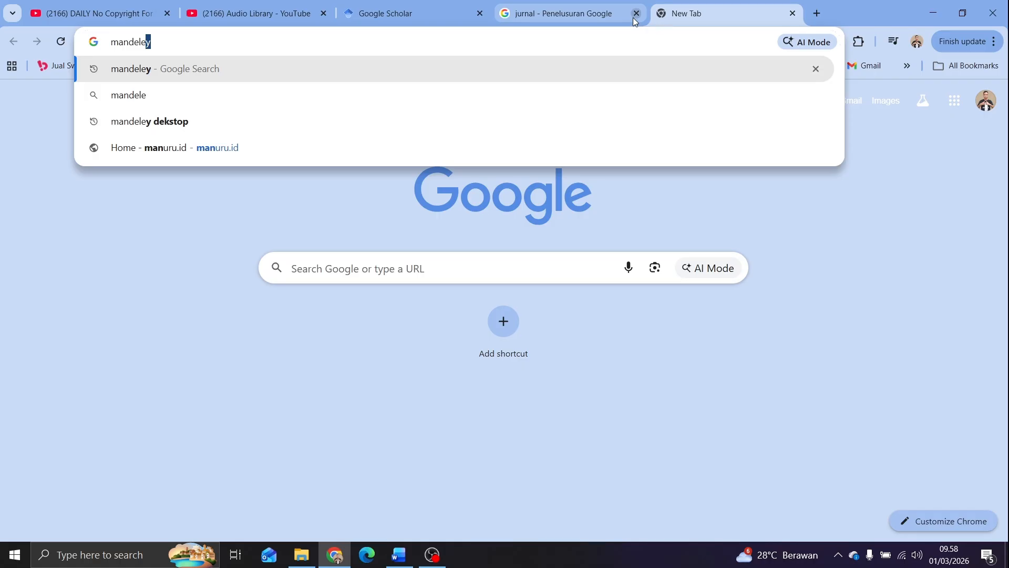
pyautogui.write('y')
pyautogui.press('Return')
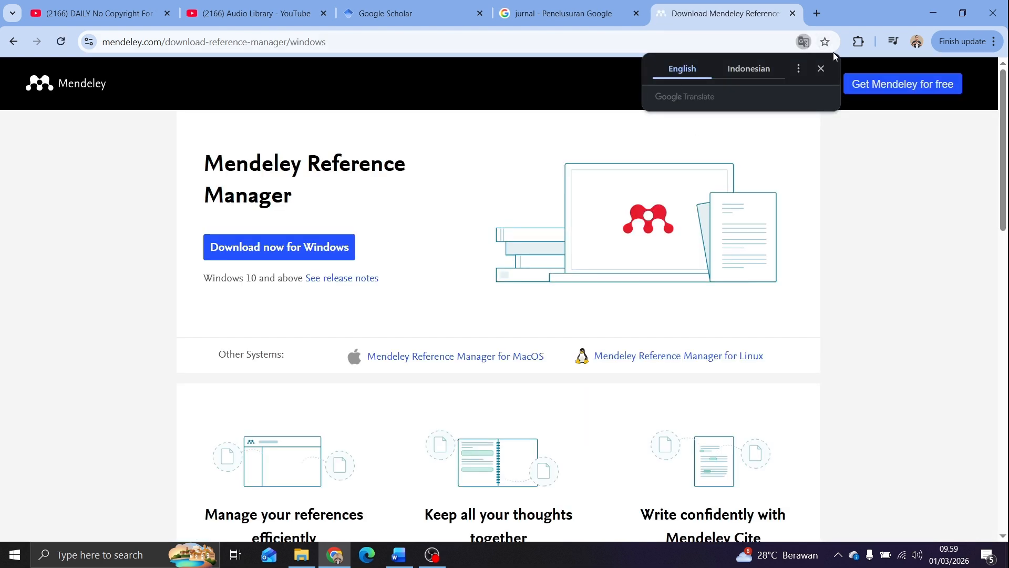
pyautogui.click(822, 69)
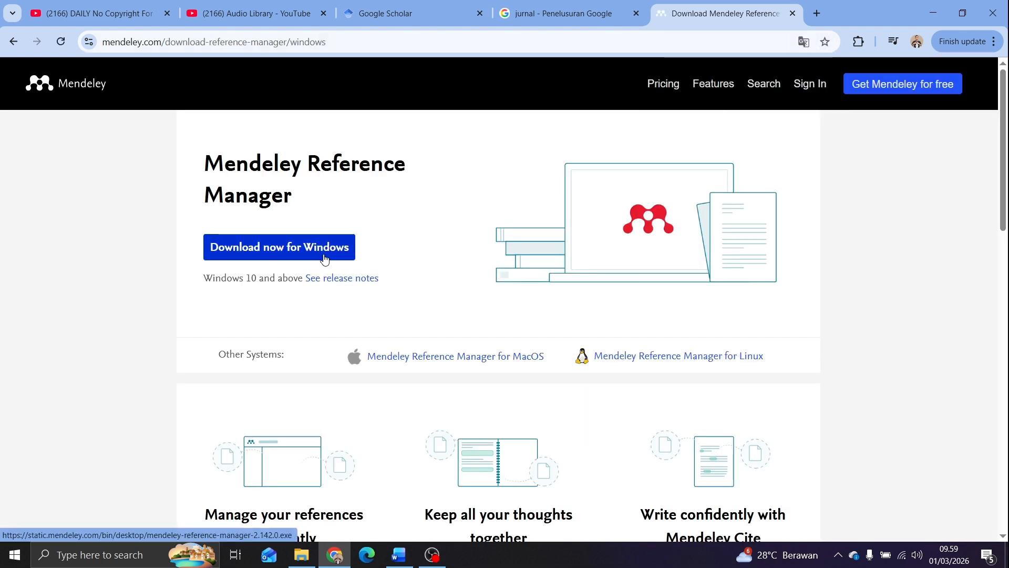
pyautogui.press('super')
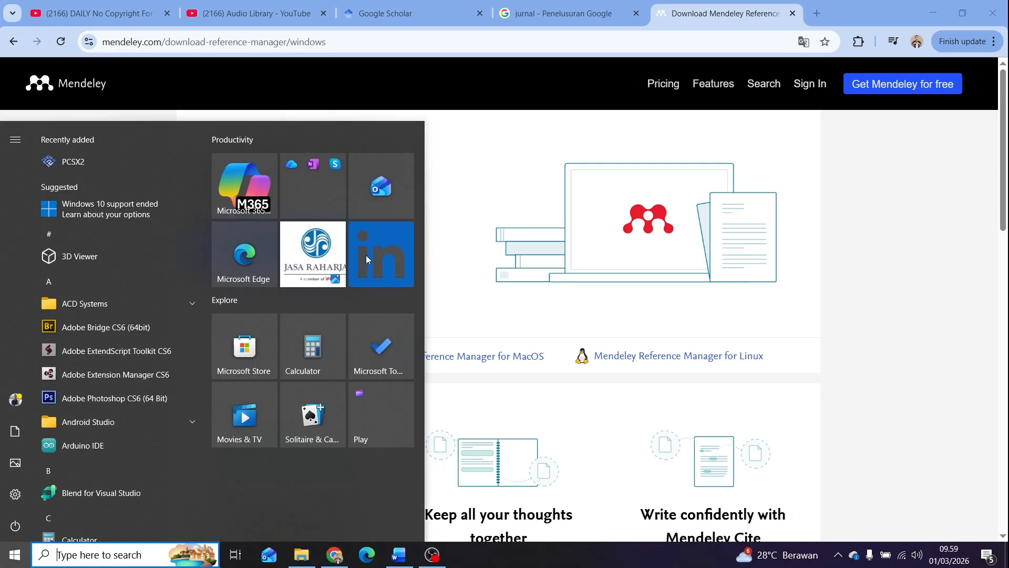
pyautogui.write('mandel')
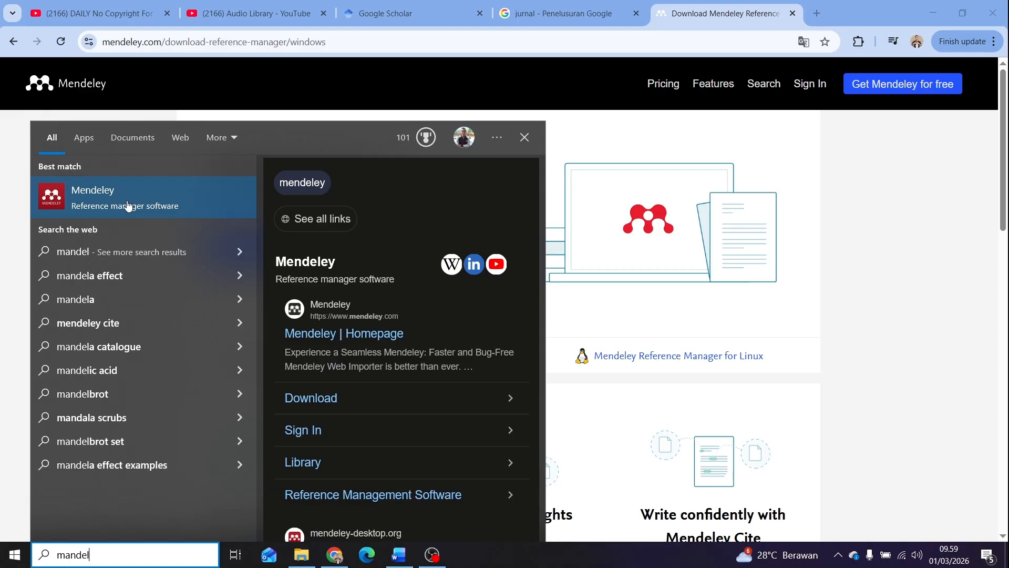
pyautogui.click(127, 205)
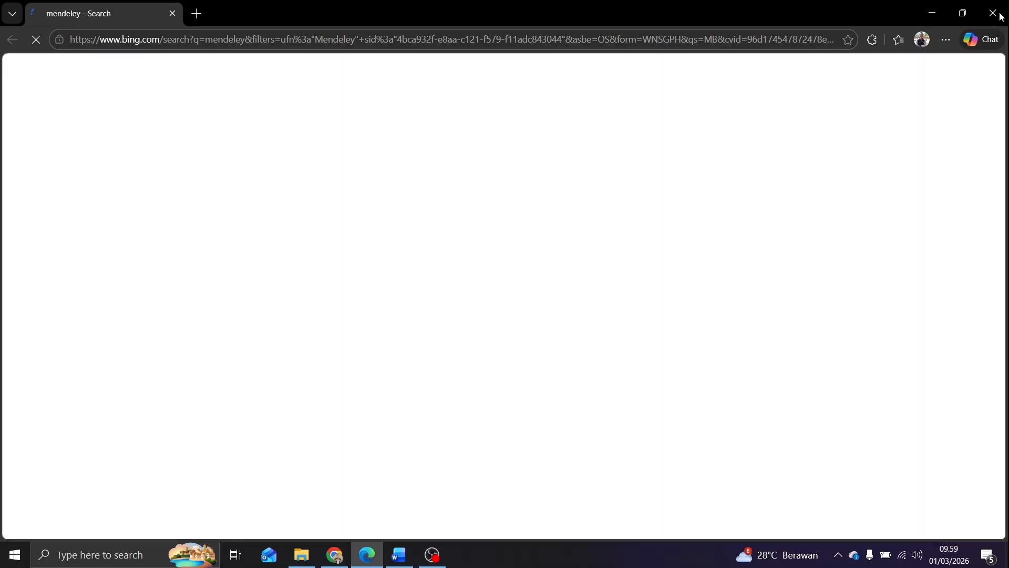
pyautogui.click(999, 14)
# Find the installed Mendeley Reference Manager app on the computer by searching for "man" and launch it
pyautogui.press('super')
pyautogui.write('man')
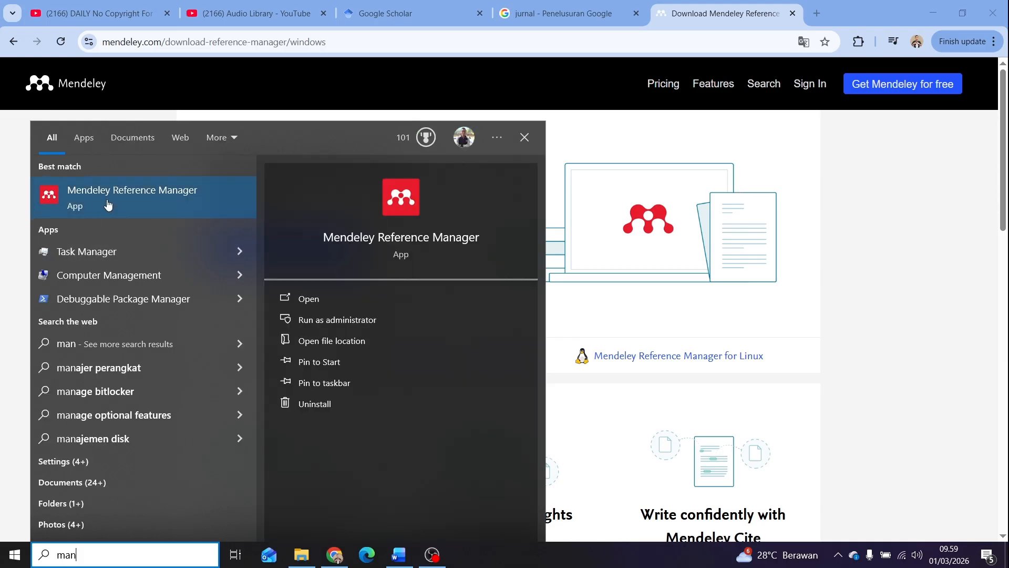
pyautogui.click(108, 204)
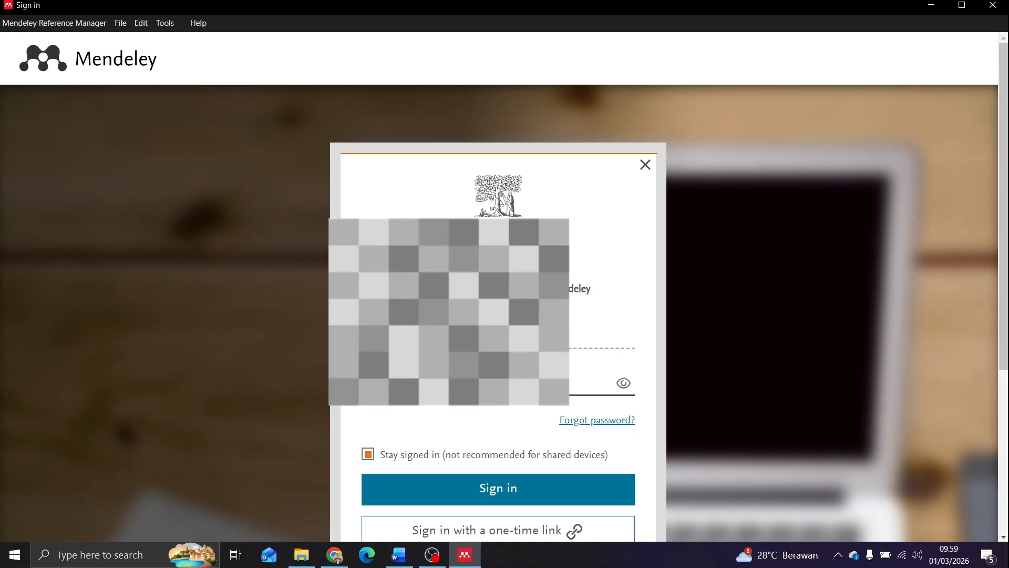
# Choose to try another account and sign in to Mendeley by submitting the account password
pyautogui.scroll(-1, 452, 384)
pyautogui.scroll(-2, 451, 384)
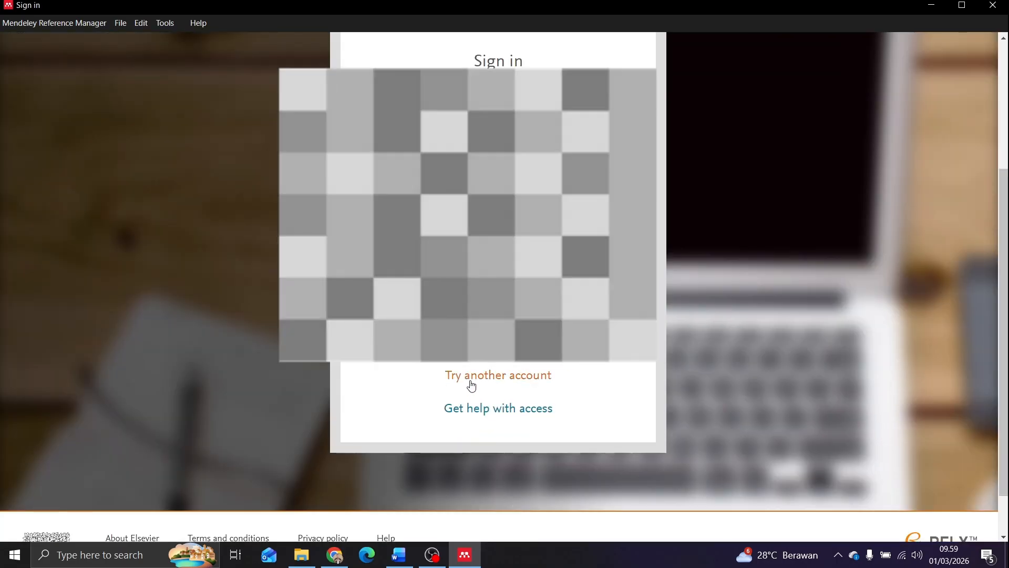
pyautogui.click(472, 385)
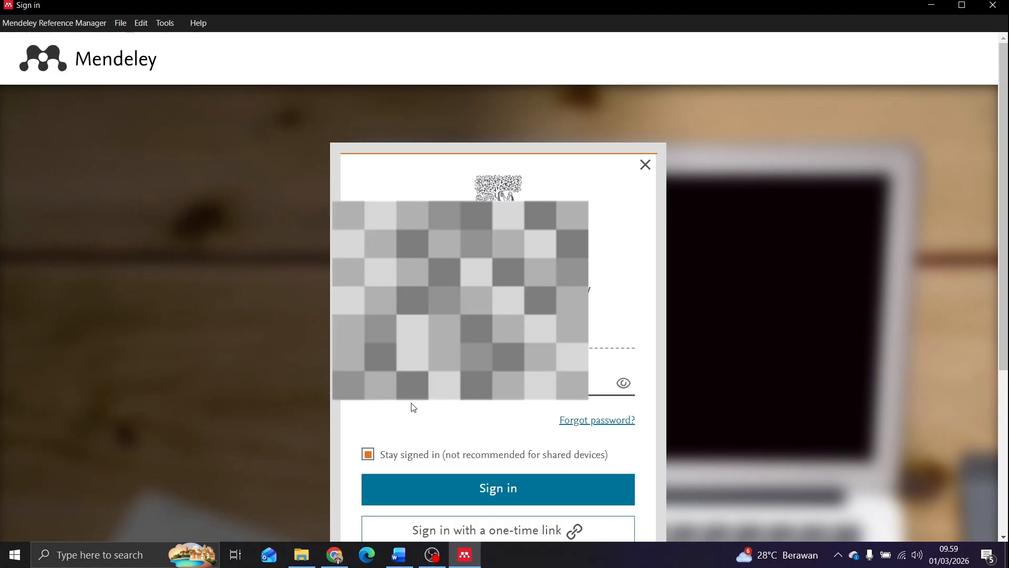
pyautogui.press('Return')
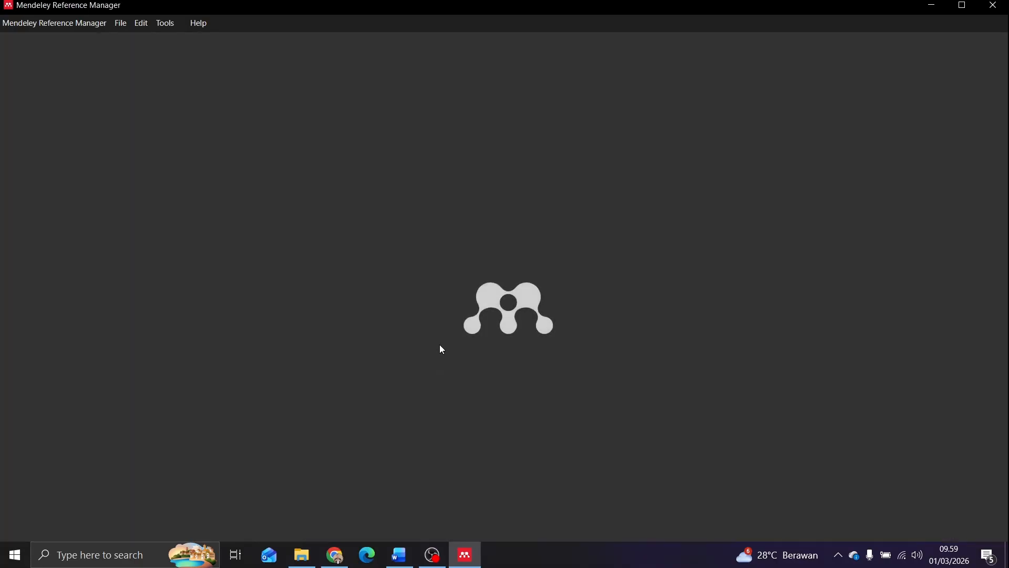
# Create a Mendeley collection named with the thesis student's first name and open it
pyautogui.click(399, 555)
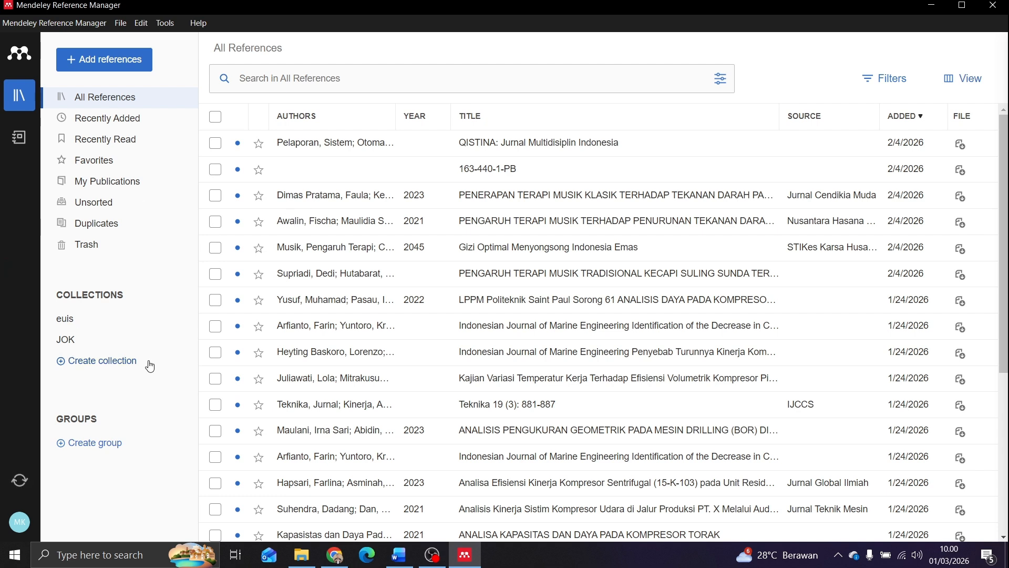
pyautogui.moveTo(399, 555)
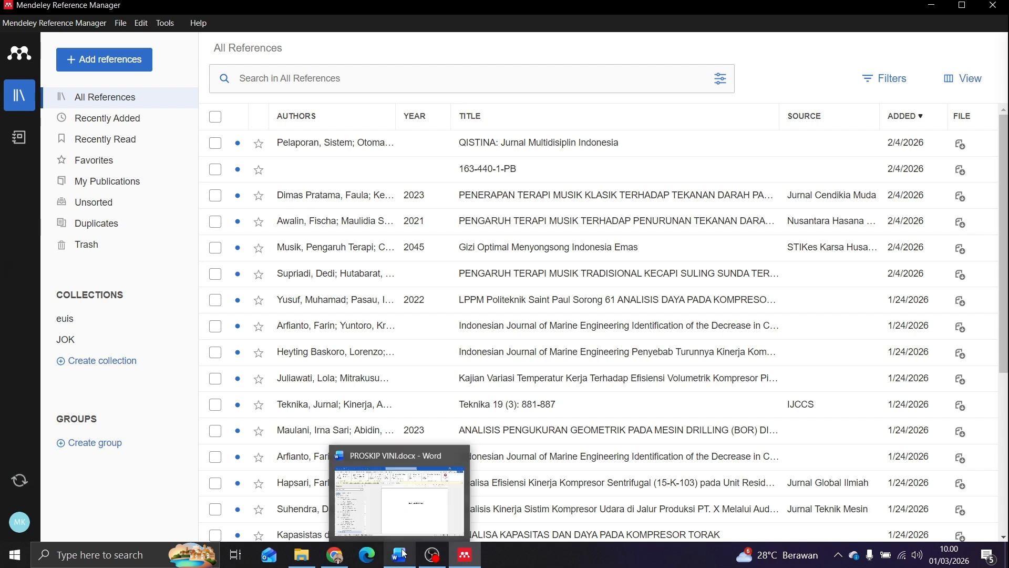
pyautogui.click(79, 362)
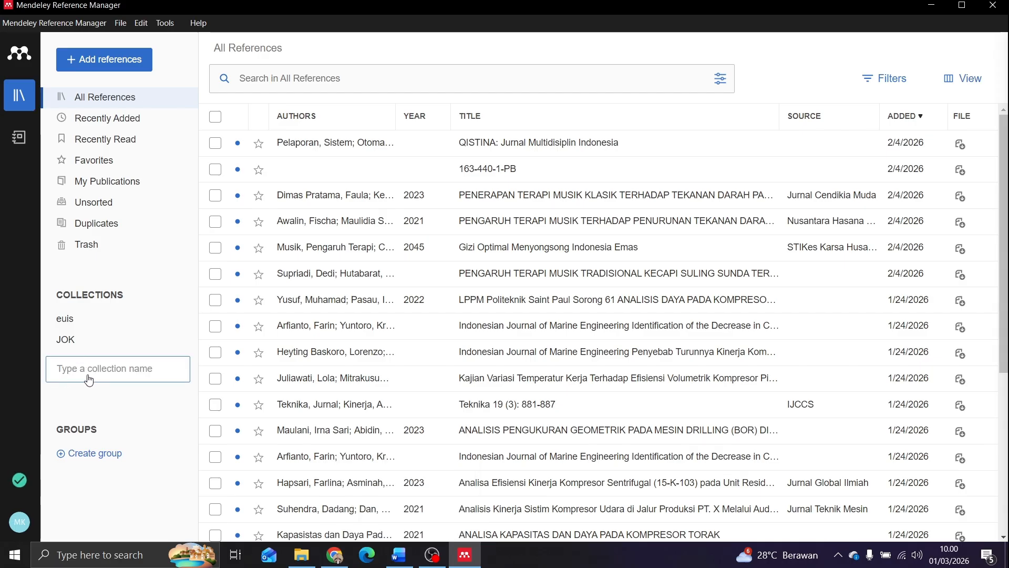
pyautogui.write('vini')
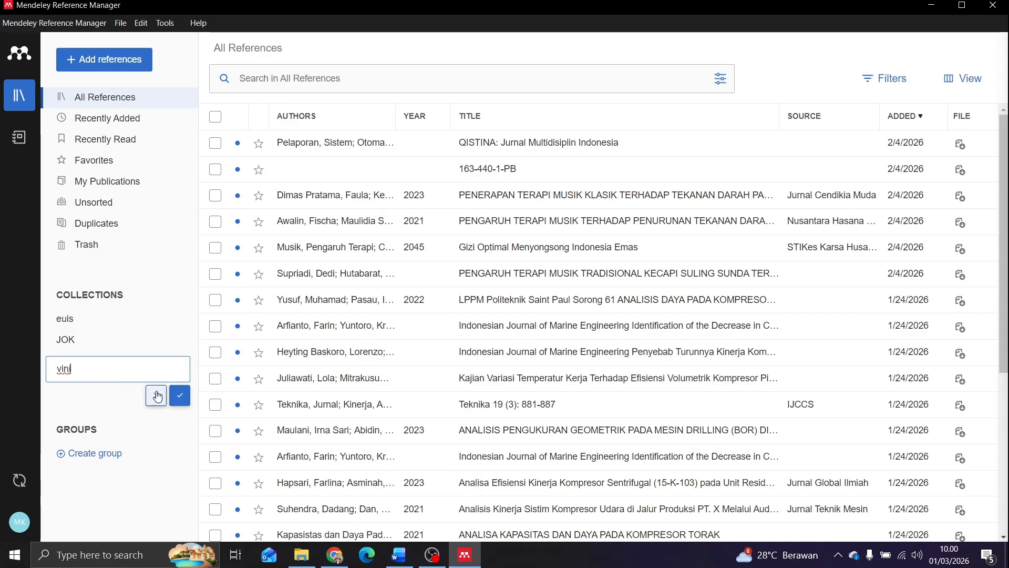
pyautogui.click(178, 396)
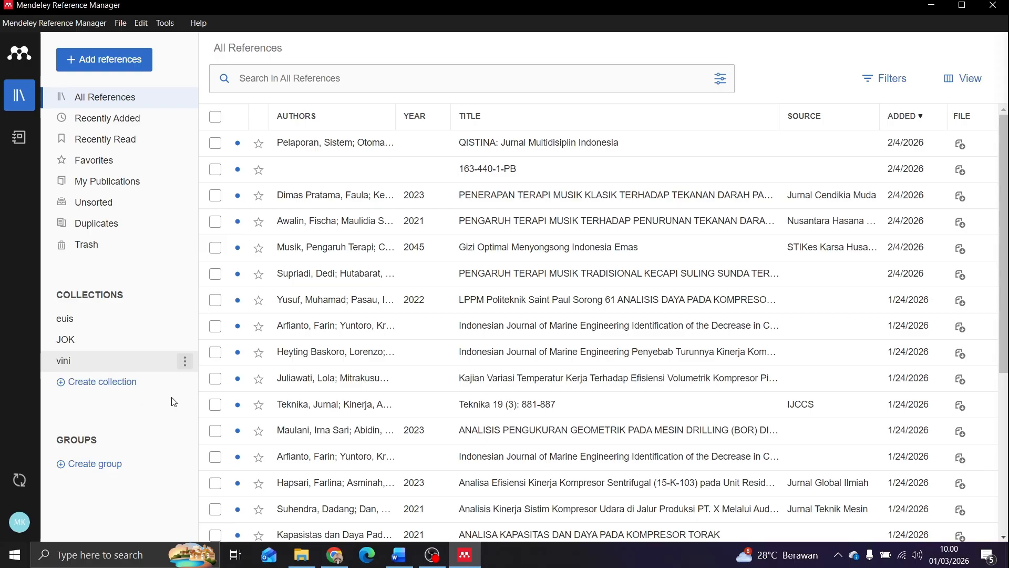
pyautogui.click(119, 372)
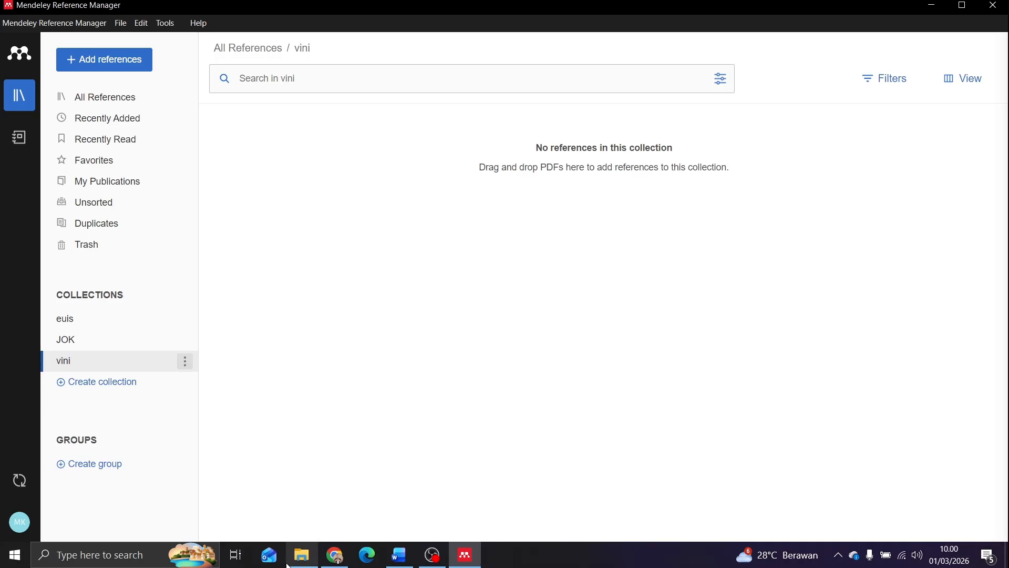
pyautogui.click(304, 557)
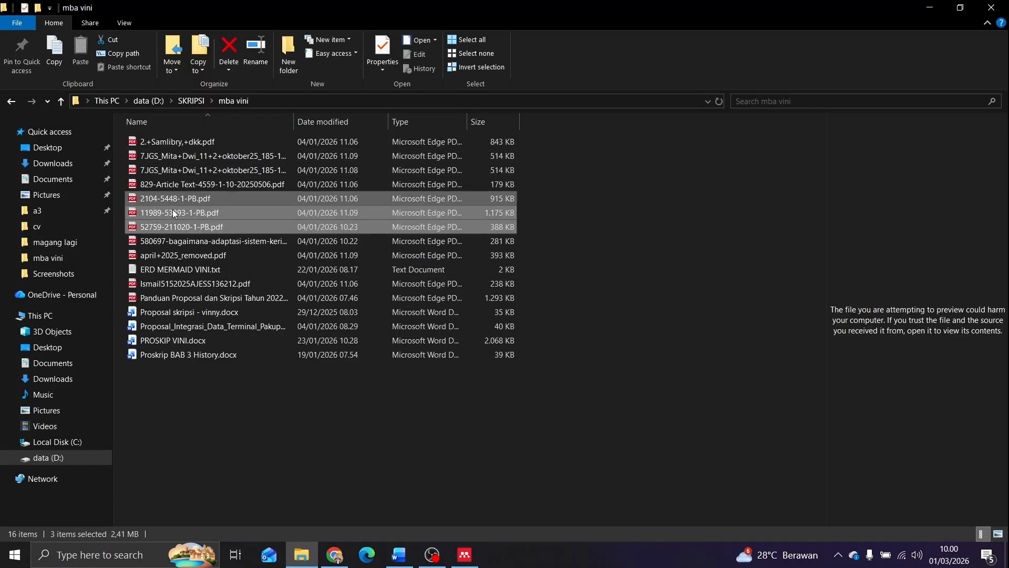
pyautogui.click(160, 182)
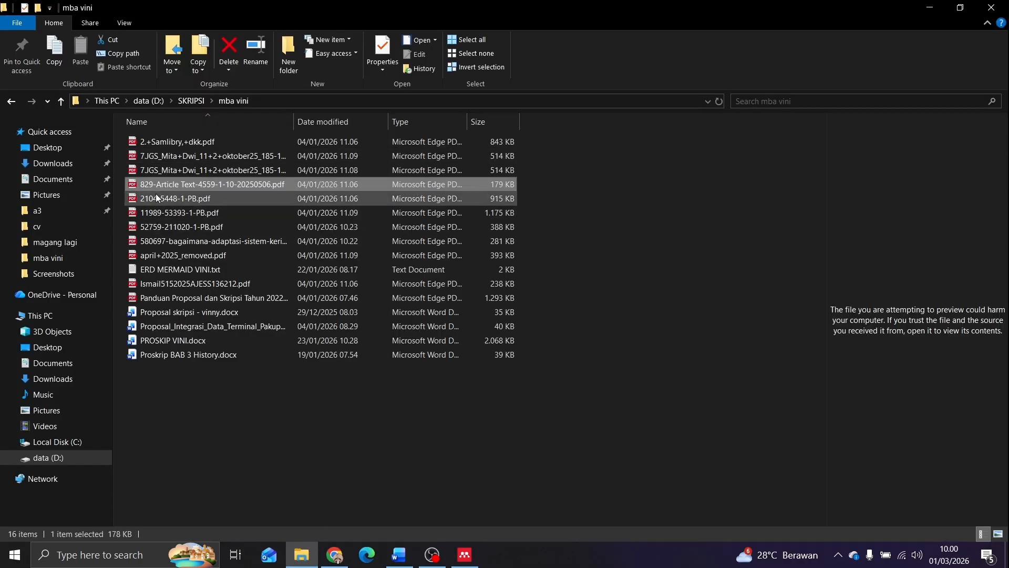
pyautogui.keyDown('shift'); pyautogui.click(155, 225); pyautogui.keyUp('shift')
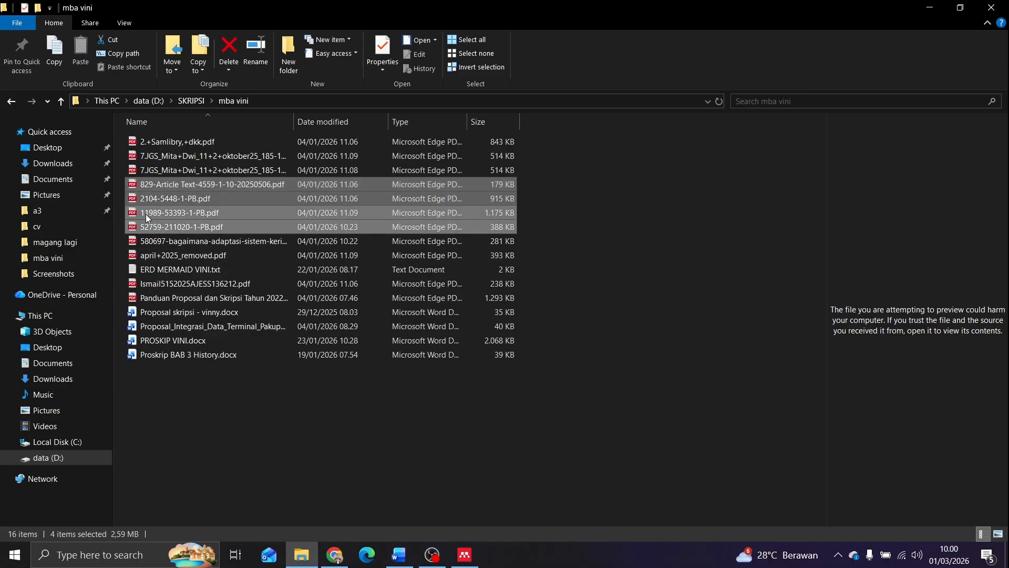
pyautogui.moveTo(146, 213); pyautogui.dragTo(214, 210)
pyautogui.press('alt')
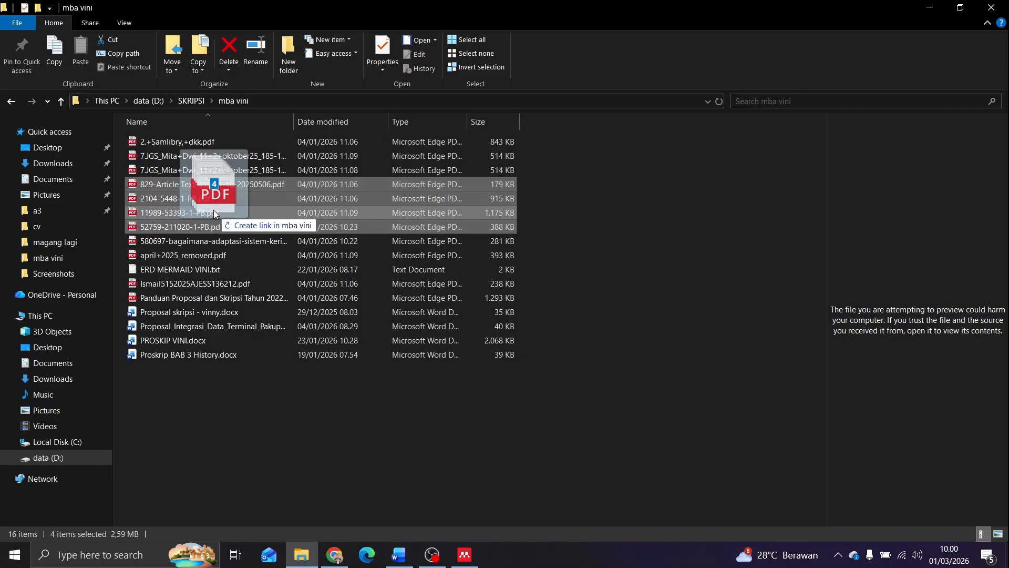
pyautogui.hotkey('alt', 'Tab')
pyautogui.moveTo(213, 210); pyautogui.dragTo(384, 230)
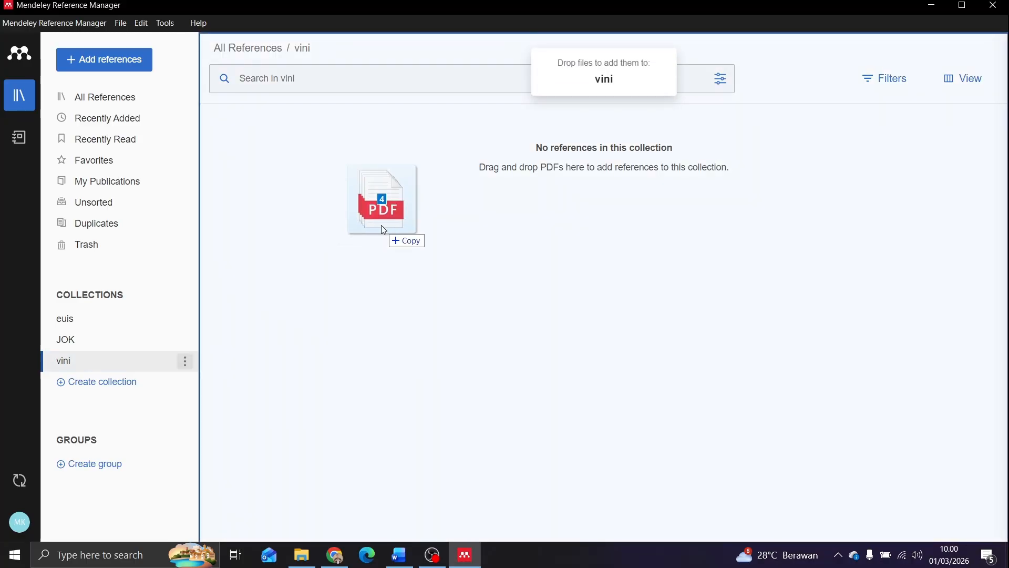
pyautogui.moveTo(383, 229); pyautogui.dragTo(382, 228)
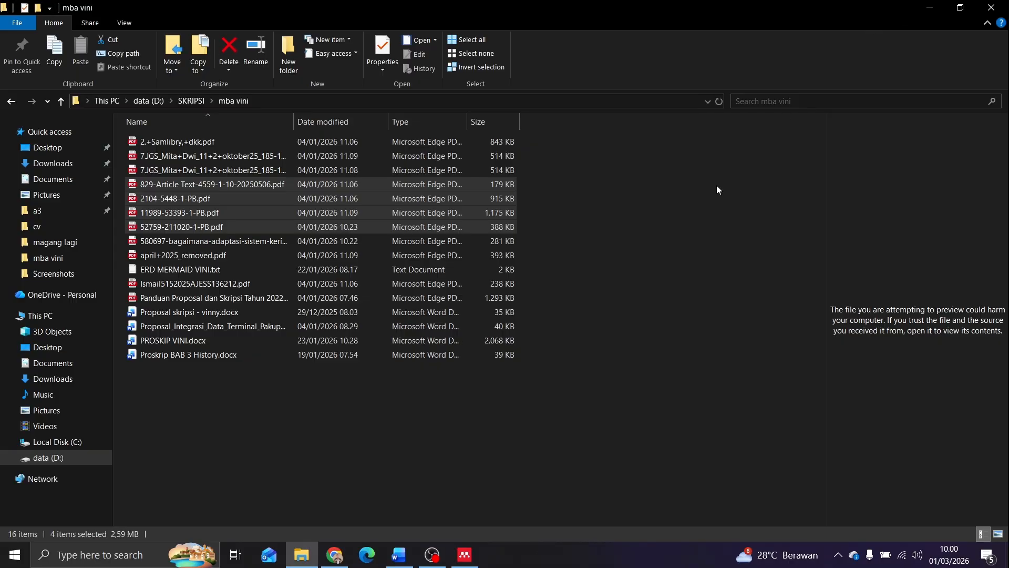
# Switch to the thesis document in Word, open Mendeley Cite and show the references of the student's collection
pyautogui.click(932, 5)
pyautogui.click(399, 555)
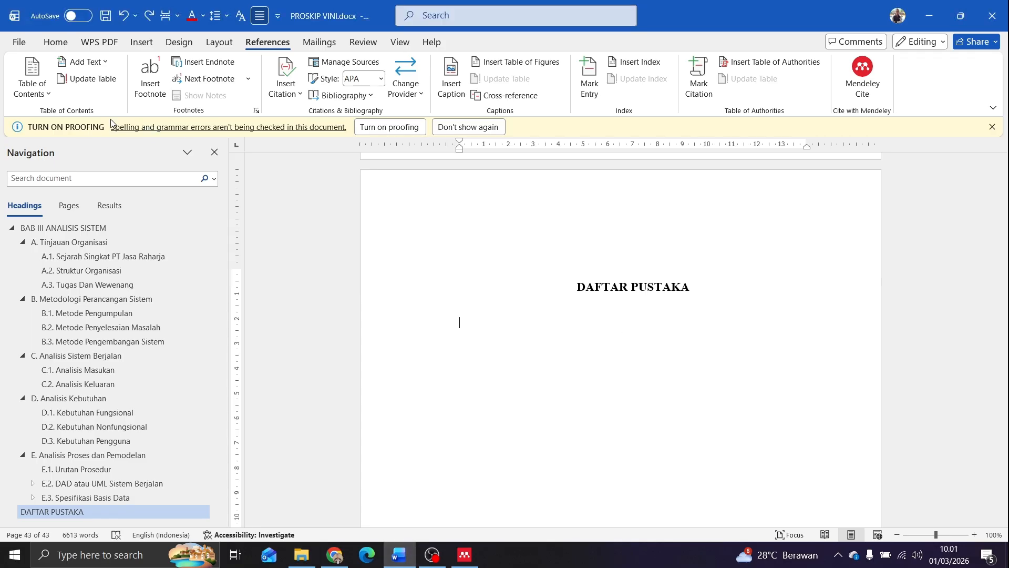
pyautogui.click(67, 43)
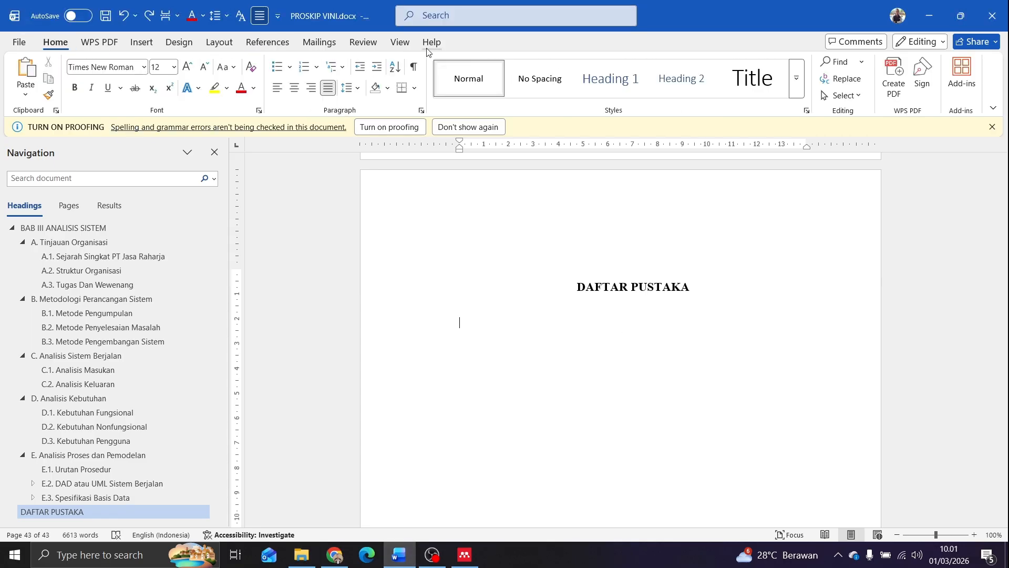
pyautogui.click(278, 44)
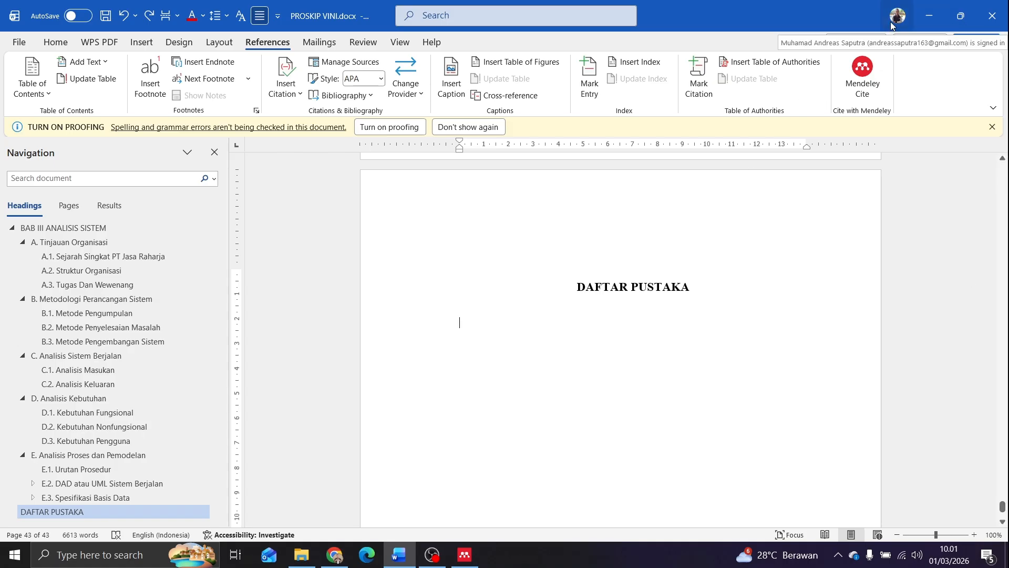
pyautogui.click(866, 90)
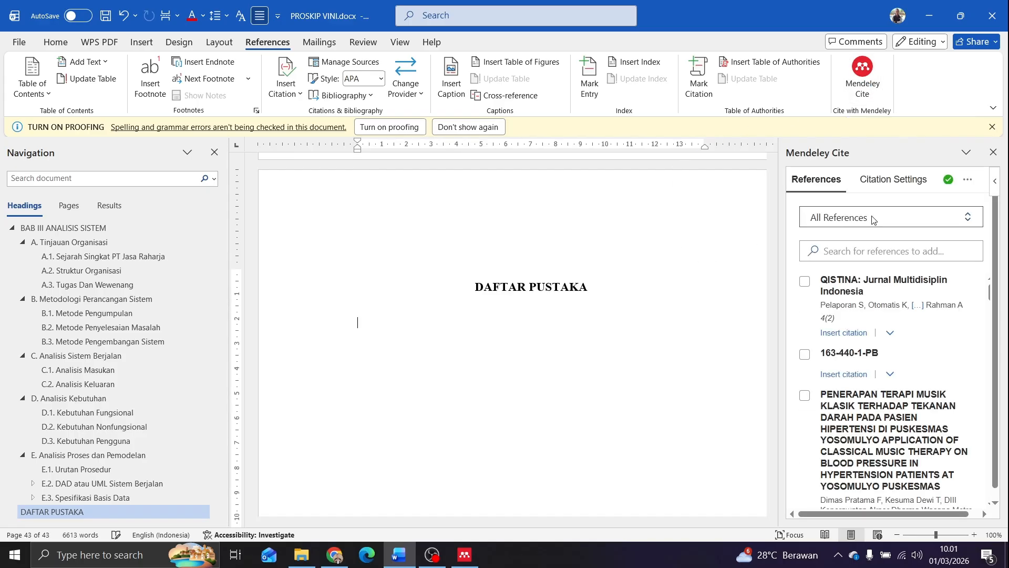
pyautogui.click(856, 222)
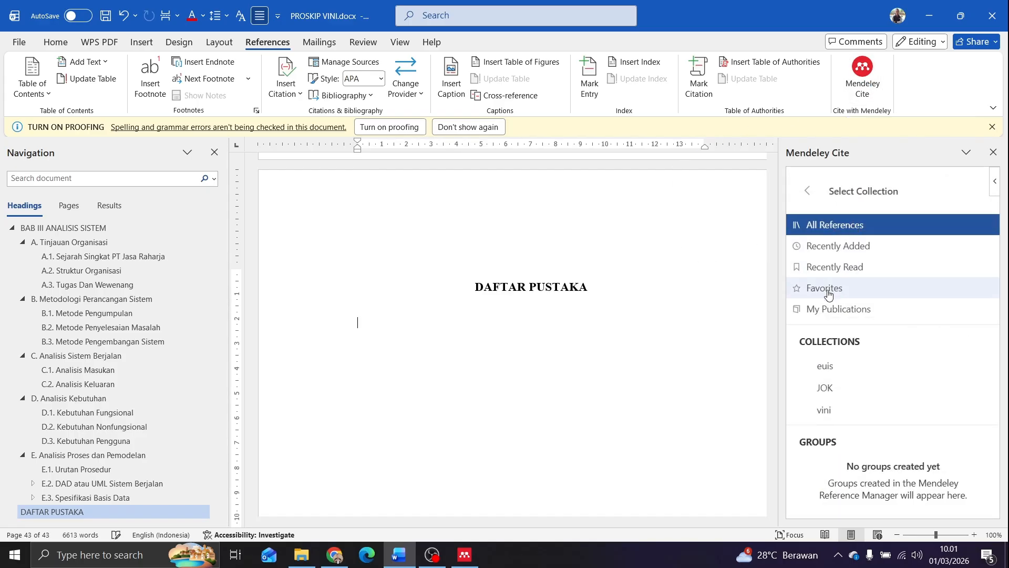
pyautogui.click(828, 409)
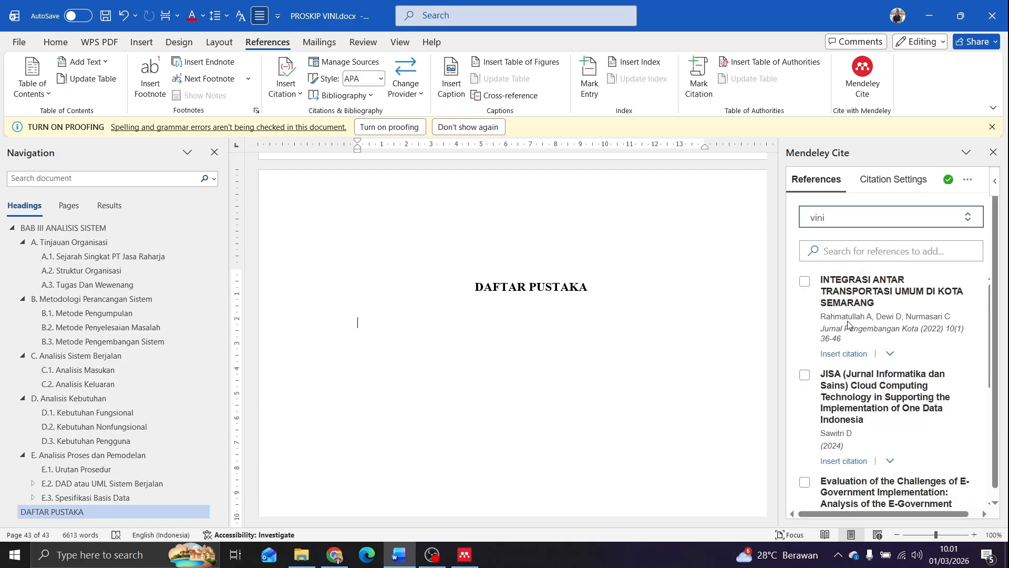
pyautogui.scroll(-10, 848, 324)
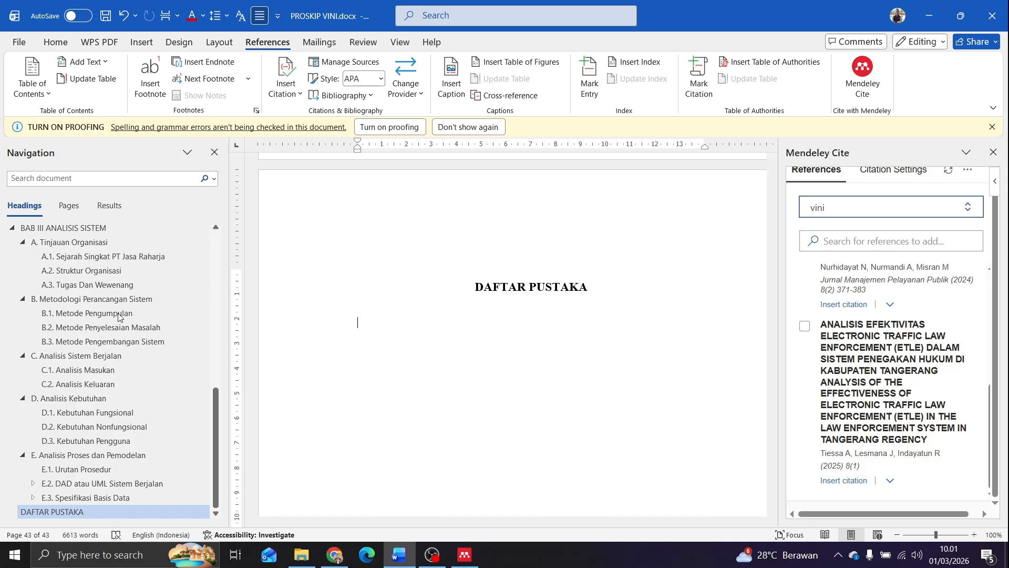
# Go to BAB II and add a space before the final period of the first paragraph under A.1. Sistem Informasi
pyautogui.scroll(2, 87, 314)
pyautogui.scroll(10, 88, 313)
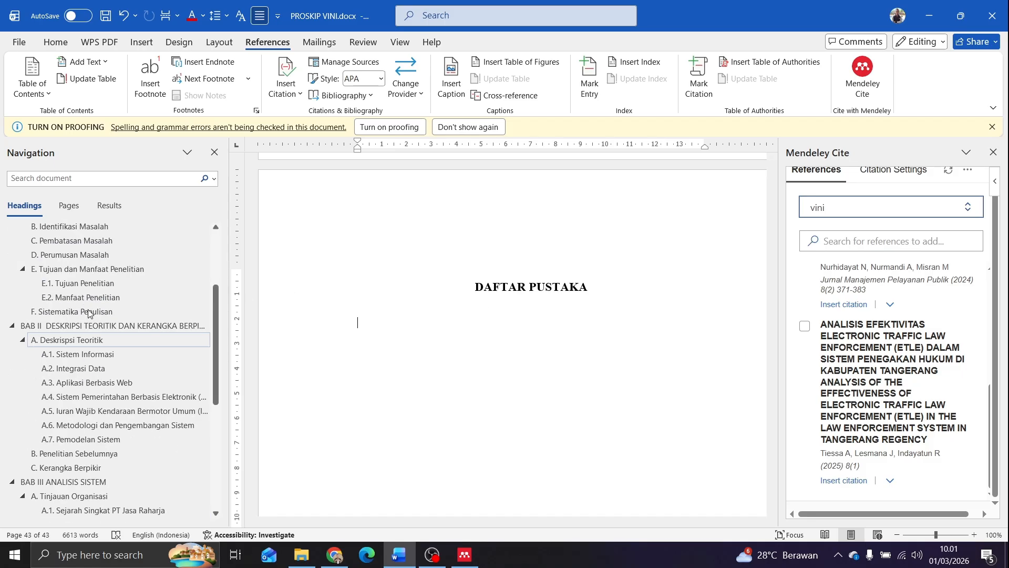
pyautogui.scroll(-2, 92, 310)
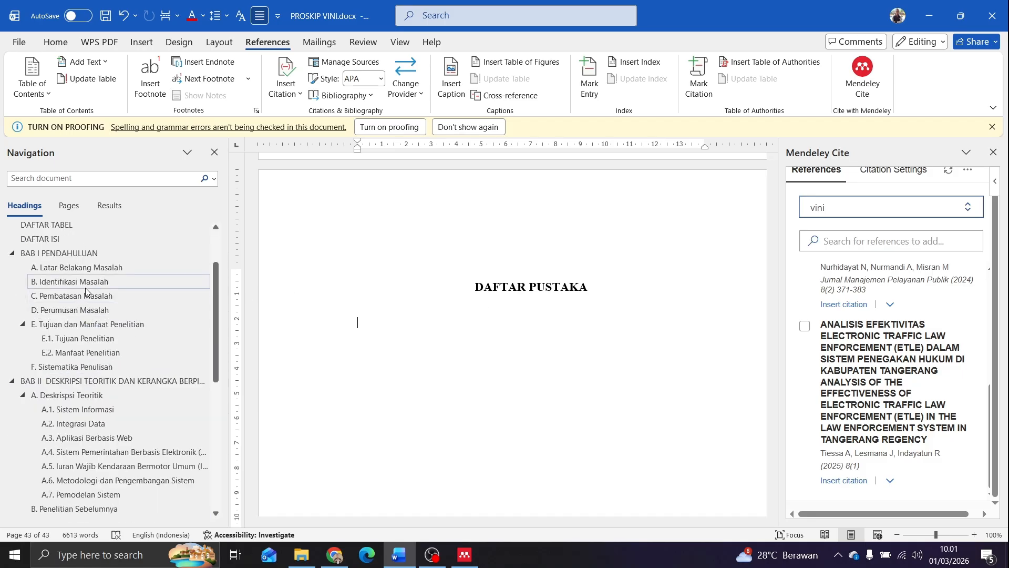
pyautogui.click(74, 381)
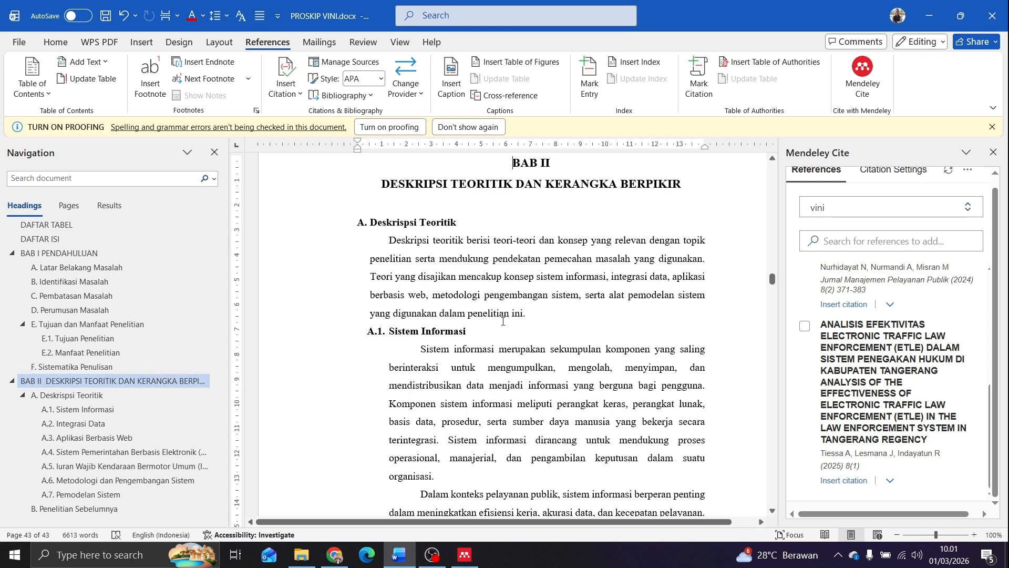
pyautogui.scroll(-1, 489, 321)
pyautogui.scroll(-2, 473, 325)
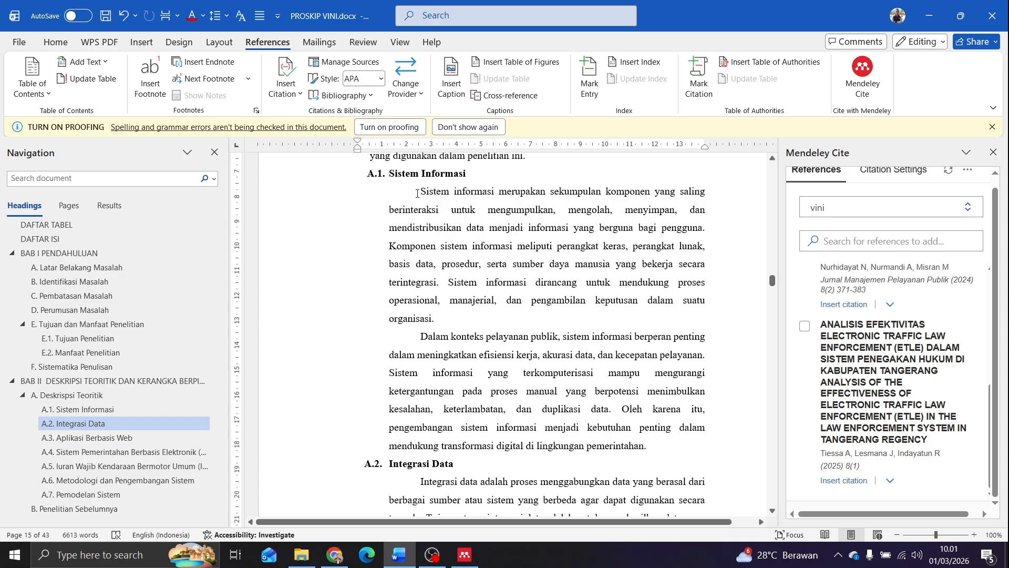
pyautogui.moveTo(417, 193); pyautogui.dragTo(434, 334)
pyautogui.click(421, 264)
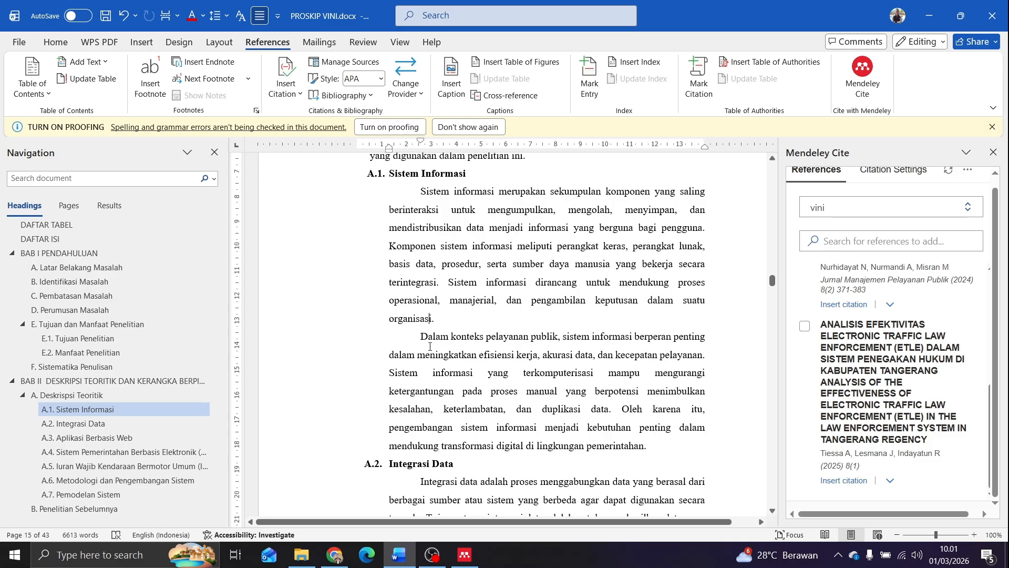
pyautogui.keyDown('ctrl'); pyautogui.scroll(2, 431, 319); pyautogui.keyUp('ctrl')
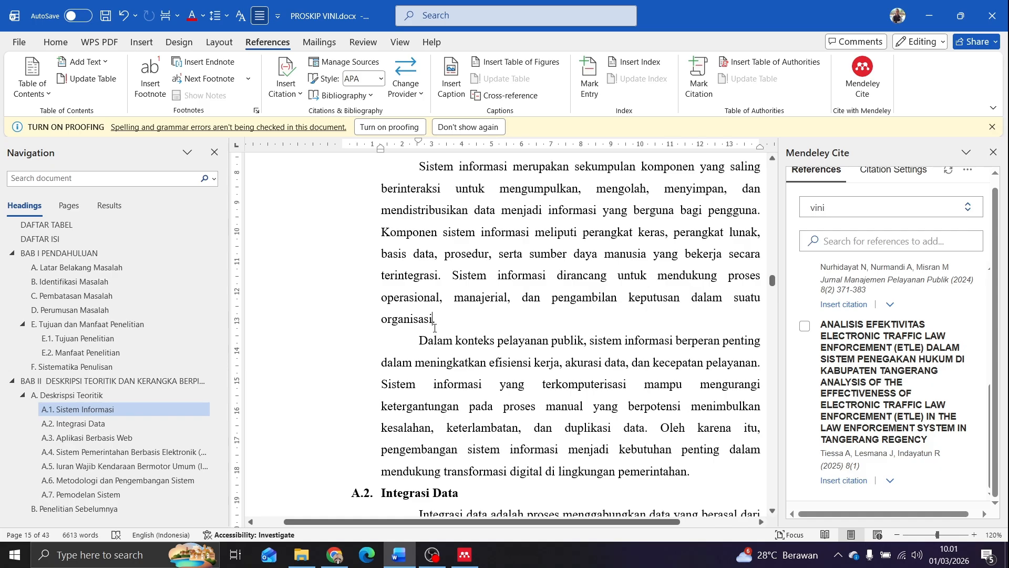
pyautogui.click(434, 328)
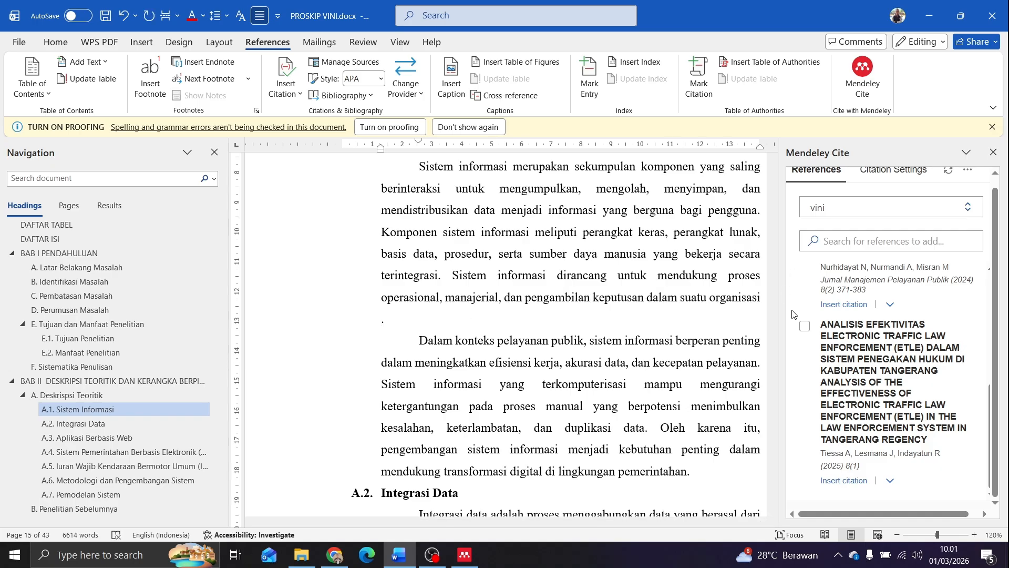
# Insert the citation for "INTEGRASI ANTAR TRANSPORTASI UMUM DI KOTA SEMARANG" before that period and check it against the paragraph
pyautogui.scroll(5, 888, 340)
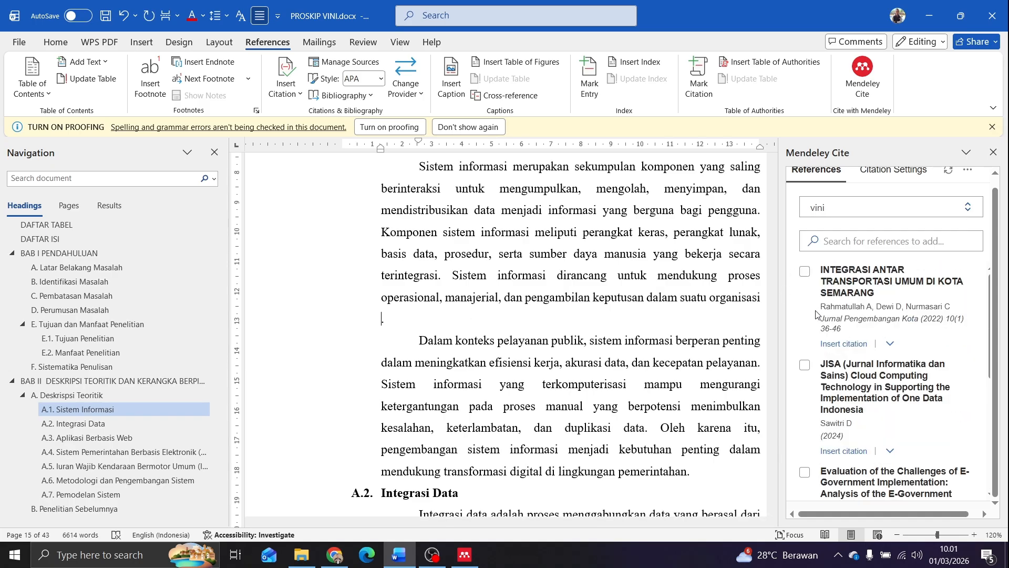
pyautogui.click(804, 271)
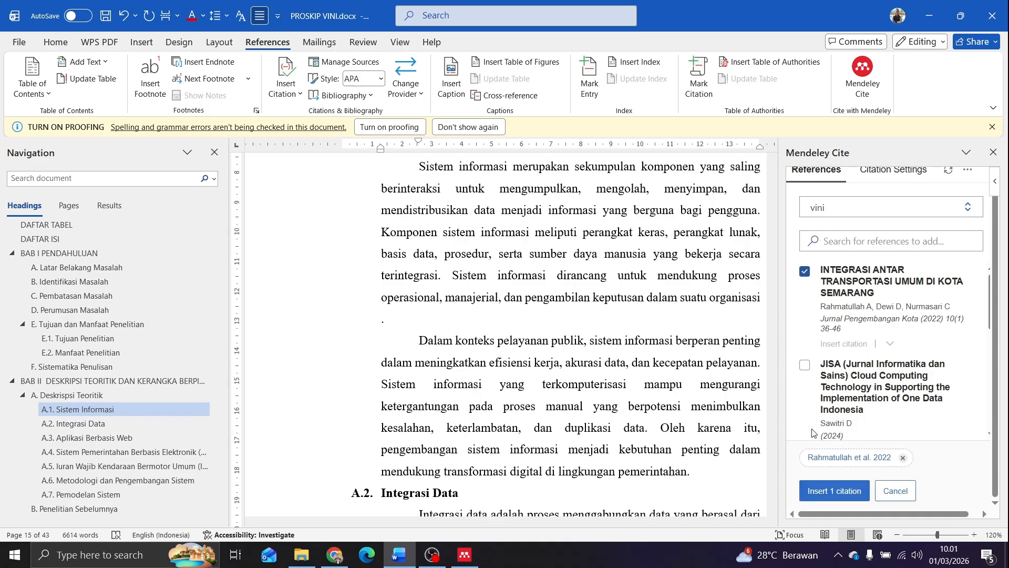
pyautogui.click(822, 497)
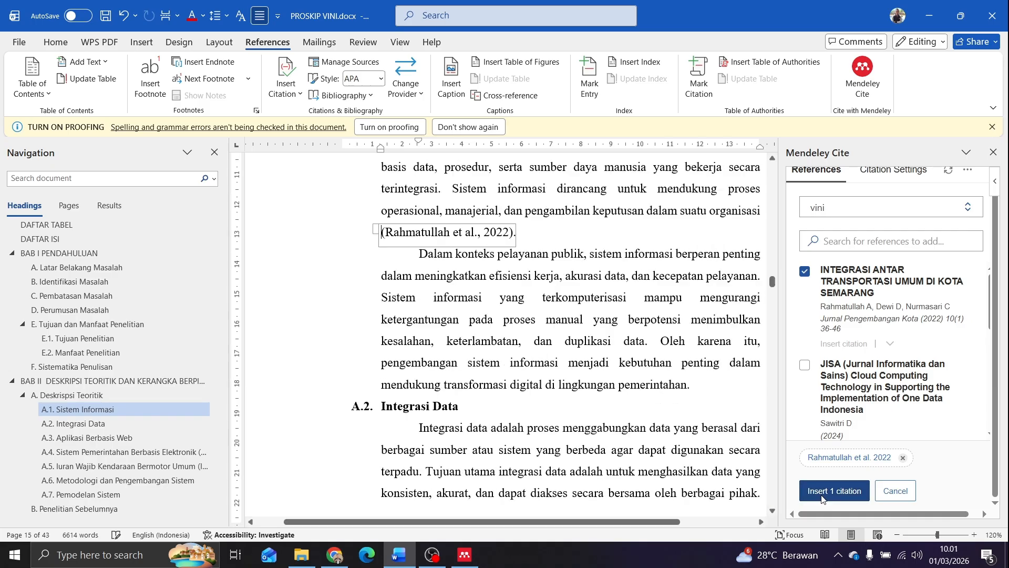
pyautogui.click(534, 239)
pyautogui.scroll(3, 428, 227)
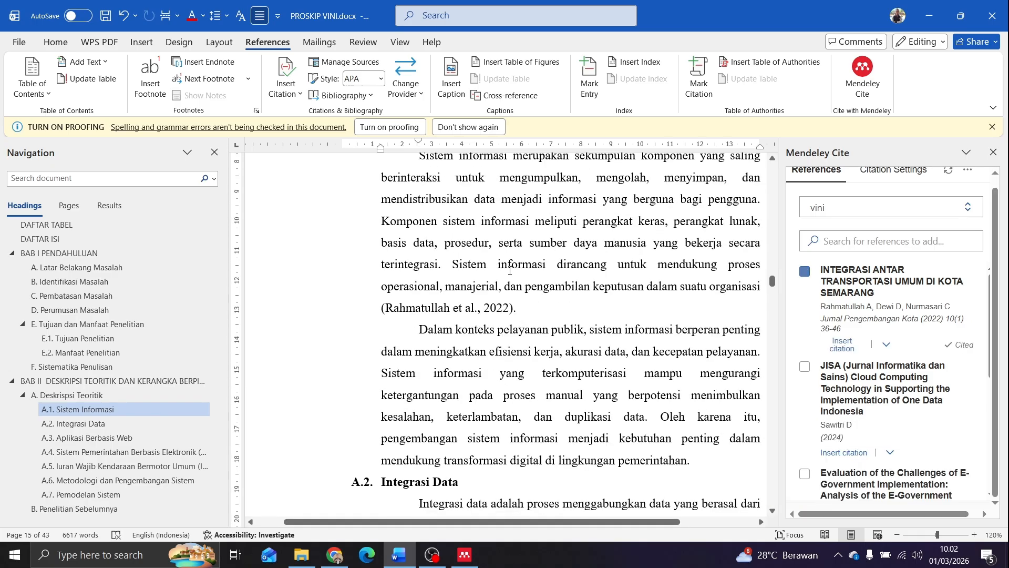
pyautogui.moveTo(443, 207); pyautogui.dragTo(610, 303)
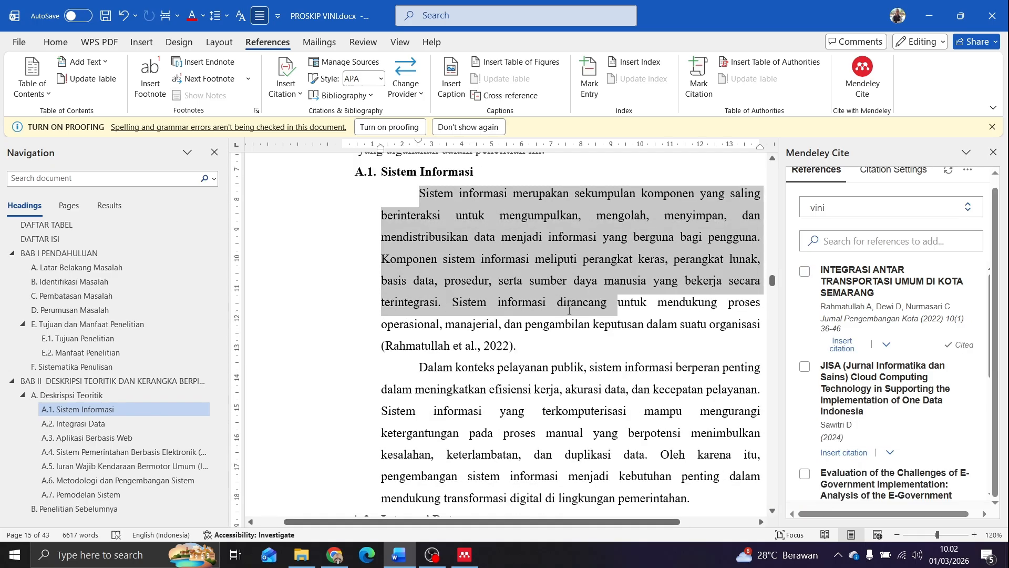
pyautogui.click(432, 346)
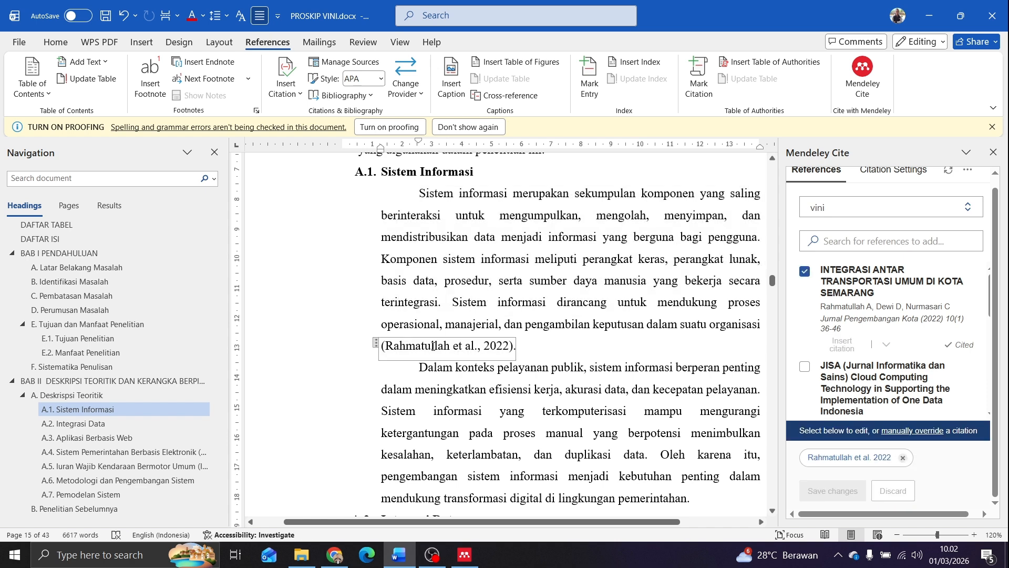
pyautogui.click(456, 290)
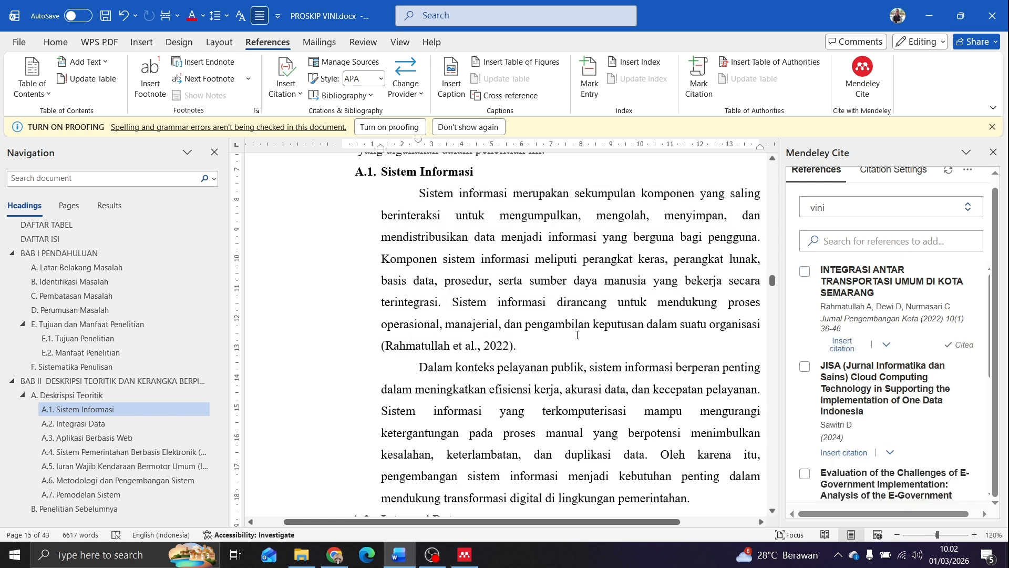
# Insert the citation for the JISA article on Cloud Computing Technology before the final period of the first paragraph under A.3. Aplikasi Berbasis Web
pyautogui.scroll(-10, 540, 341)
pyautogui.scroll(-3, 540, 341)
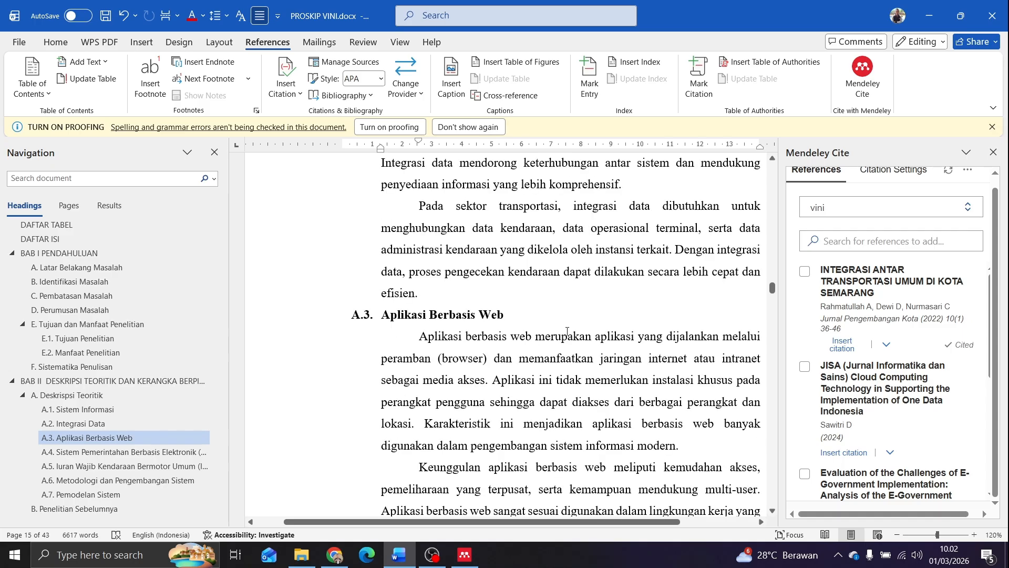
pyautogui.scroll(-2, 421, 283)
pyautogui.scroll(-1, 424, 284)
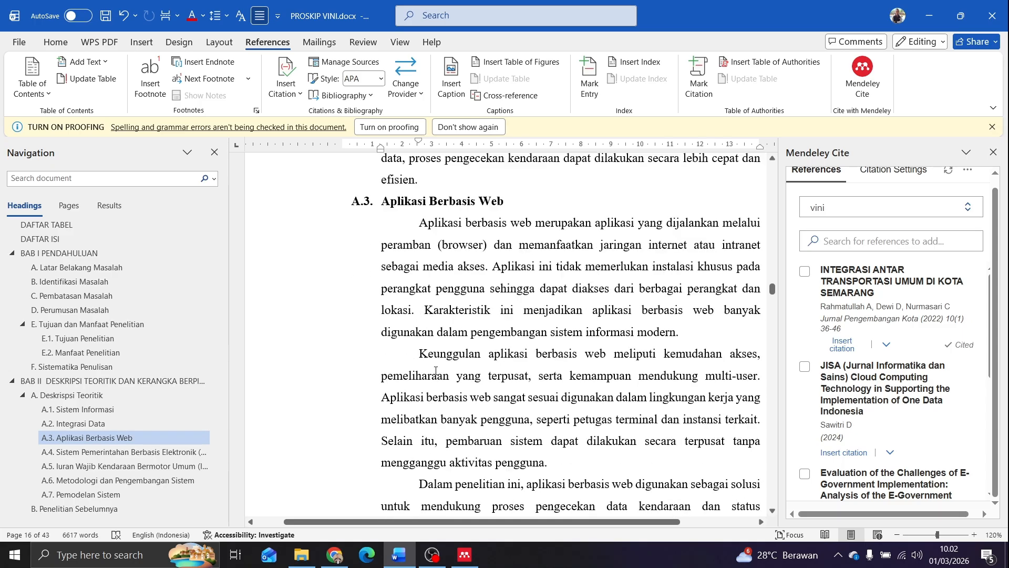
pyautogui.moveTo(455, 310); pyautogui.dragTo(678, 332)
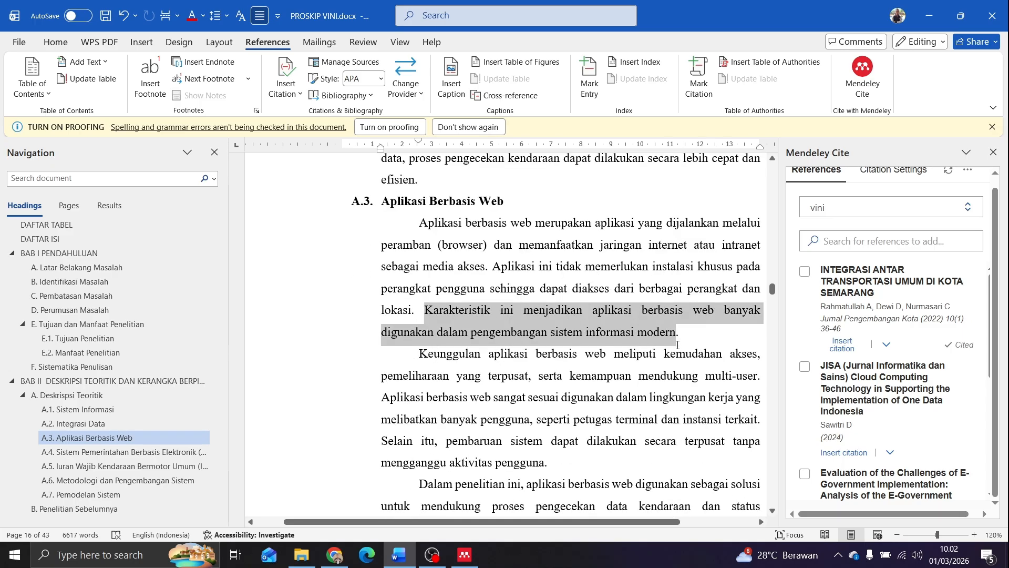
pyautogui.click(675, 333)
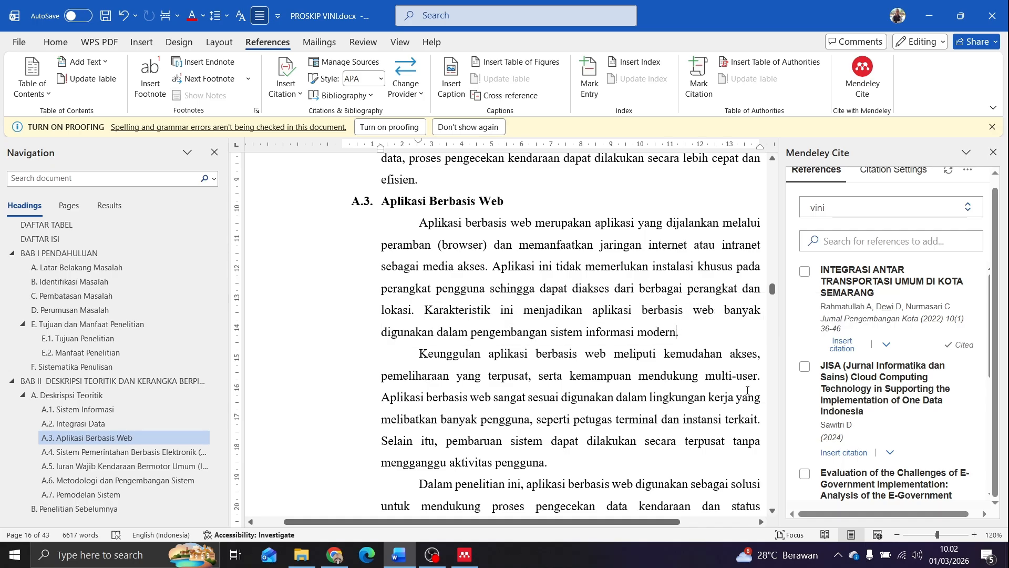
pyautogui.click(805, 367)
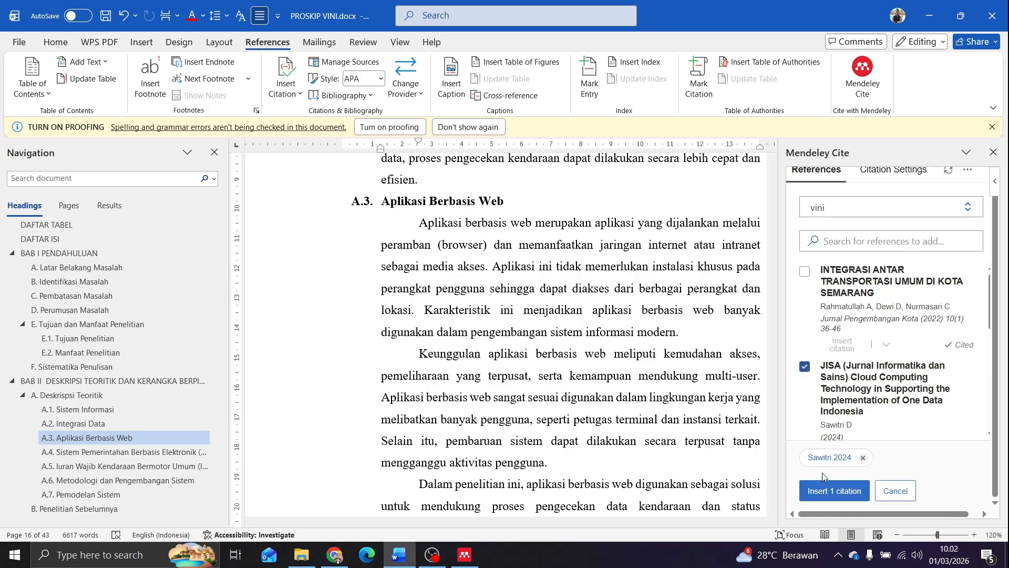
pyautogui.click(809, 483)
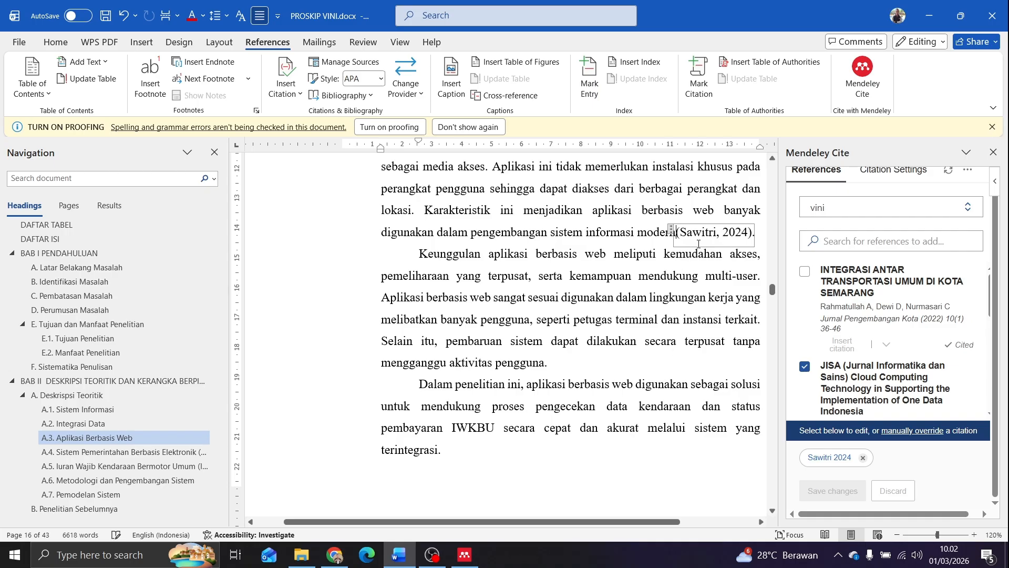
# Insert the citation for "Evaluation of the Challenges of E-Government Implementation" before the final period of the second paragraph under A.5. Iuran Wajib Kendaraan Bermotor Umum (IWKBU)
pyautogui.scroll(-8, 540, 348)
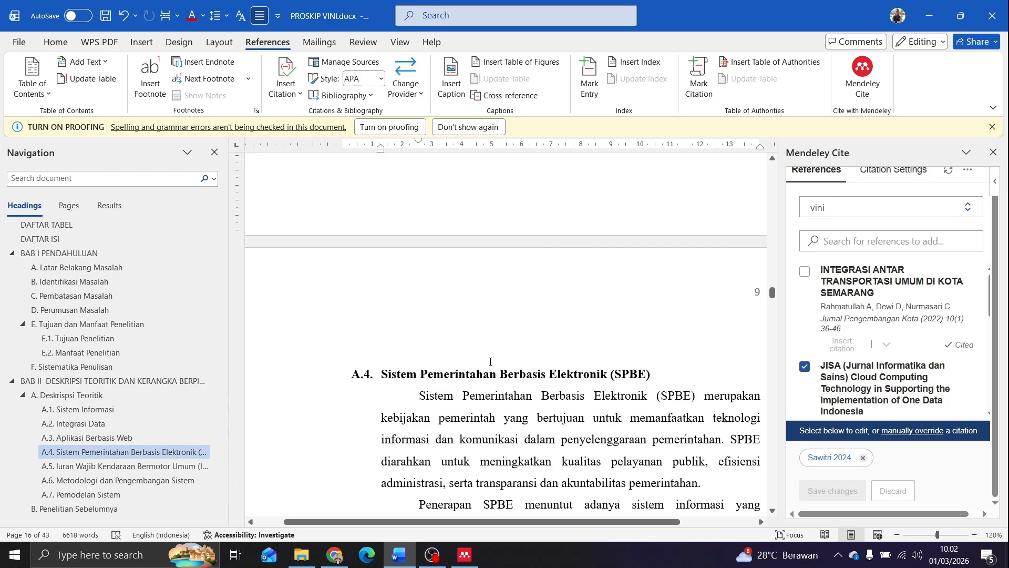
pyautogui.scroll(-8, 416, 364)
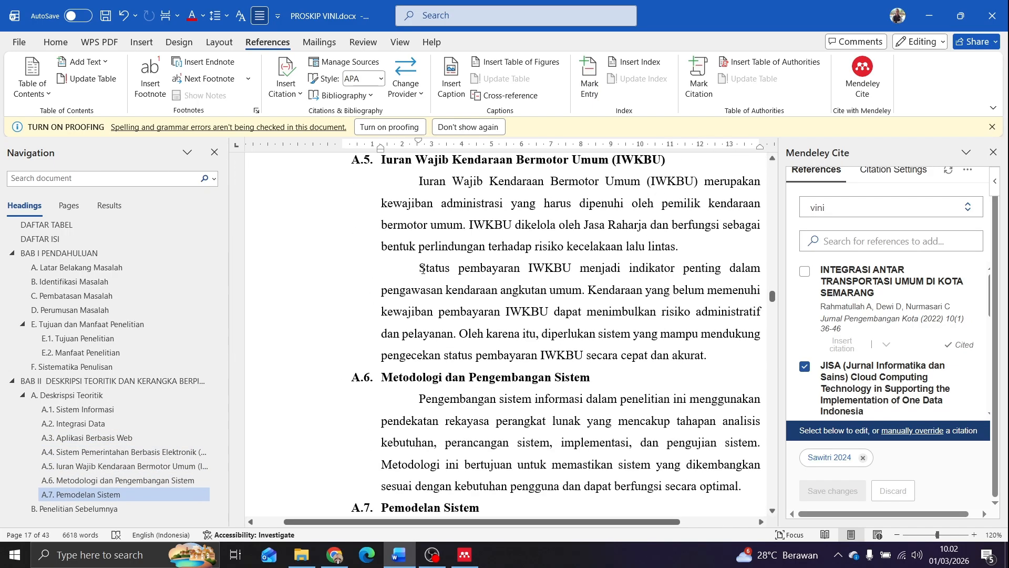
pyautogui.moveTo(419, 268); pyautogui.dragTo(700, 334)
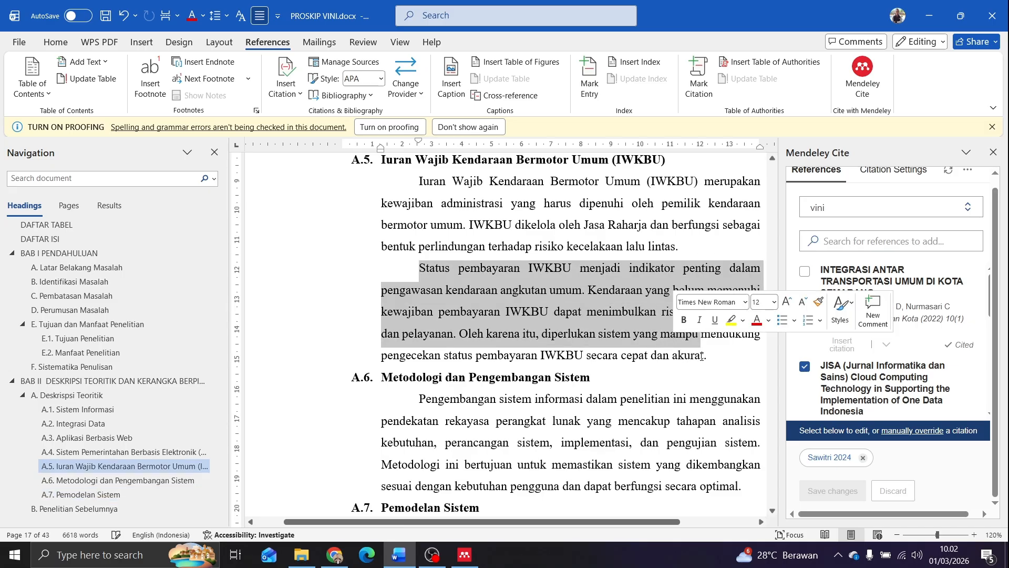
pyautogui.click(701, 356)
pyautogui.scroll(-4, 860, 378)
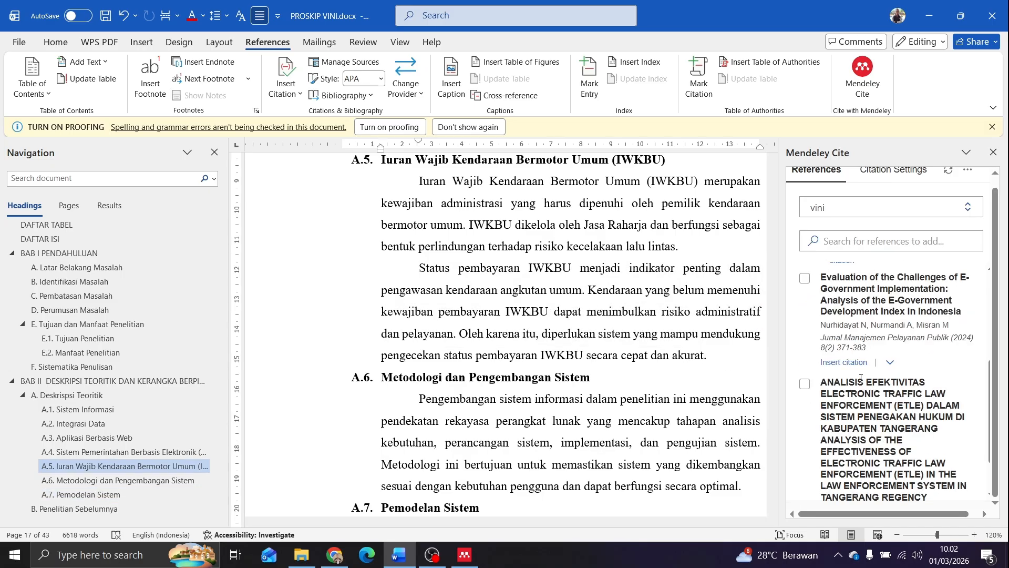
pyautogui.click(808, 285)
pyautogui.click(820, 490)
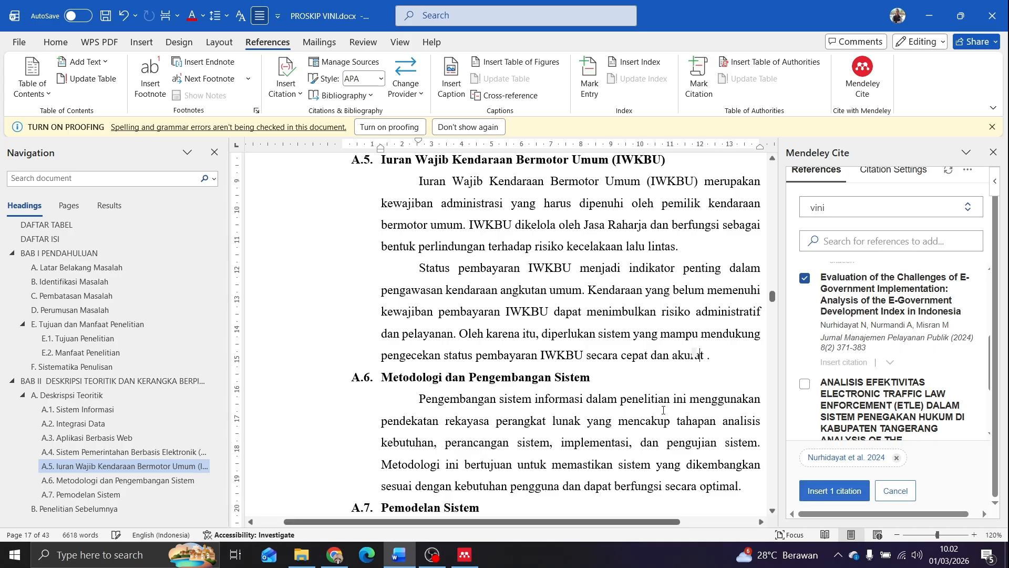
# Add three blank lines after the paragraph under A.6. Metodologi dan Pengembangan Sistem to move heading A.7. Pemodelan Sistem to the following page
pyautogui.scroll(-5, 557, 400)
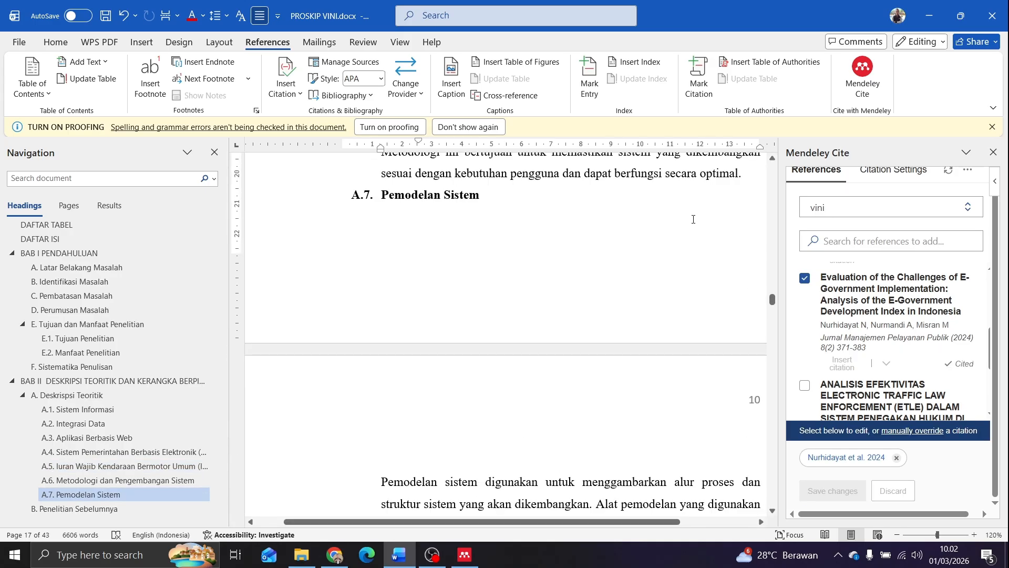
pyautogui.click(754, 177)
pyautogui.press('Return')
pyautogui.press('Return')
pyautogui.press('Return')
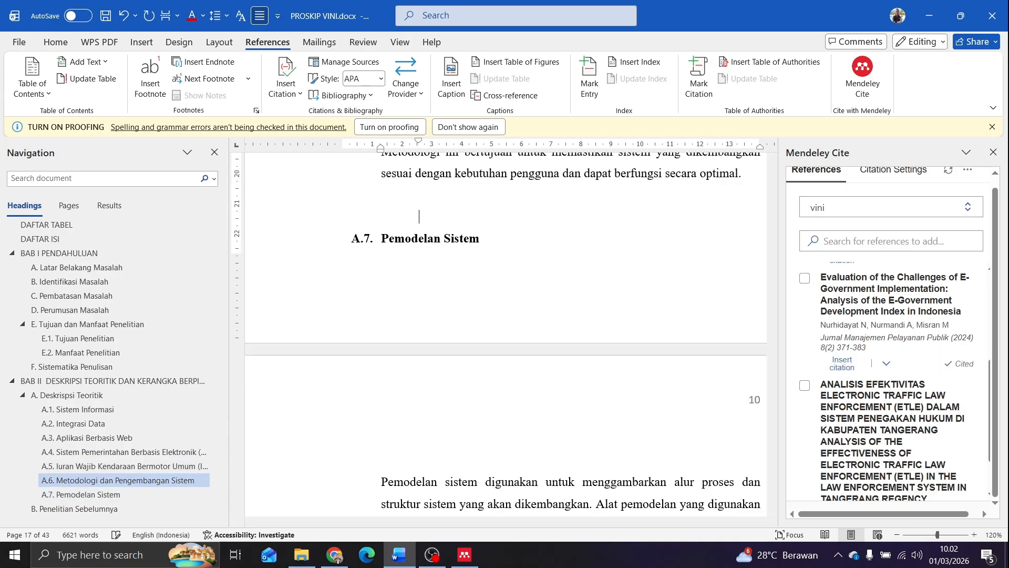
# Insert the citation for "ANALISIS EFEKTIVITAS ELECTRONIC TRAFFIC LAW ENFORCEMENT (ETLE)" before the final period of the A.6 paragraph and check it in the text
pyautogui.scroll(-7, 418, 238)
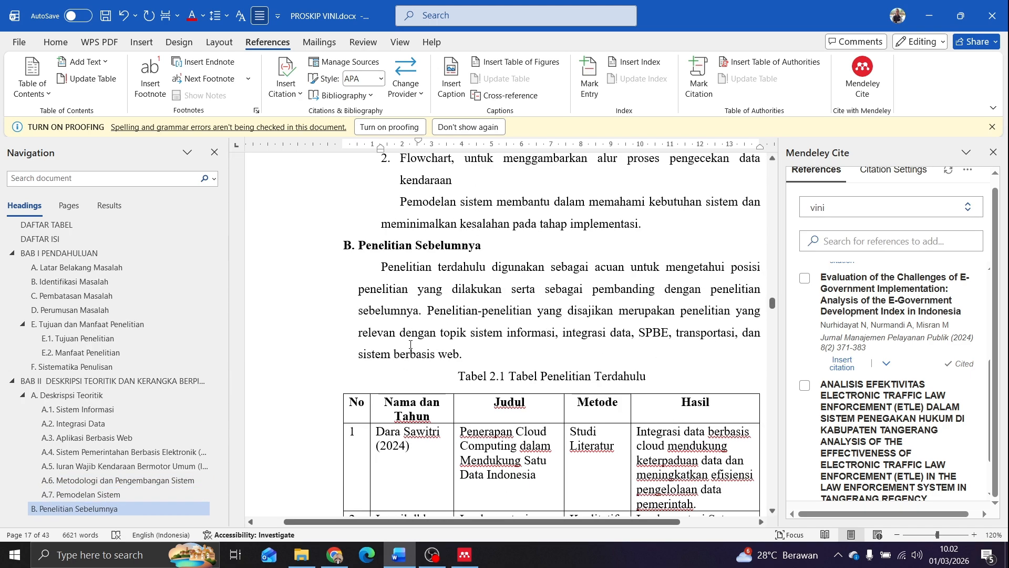
pyautogui.scroll(4, 410, 344)
pyautogui.scroll(-3, 410, 344)
pyautogui.scroll(10, 413, 347)
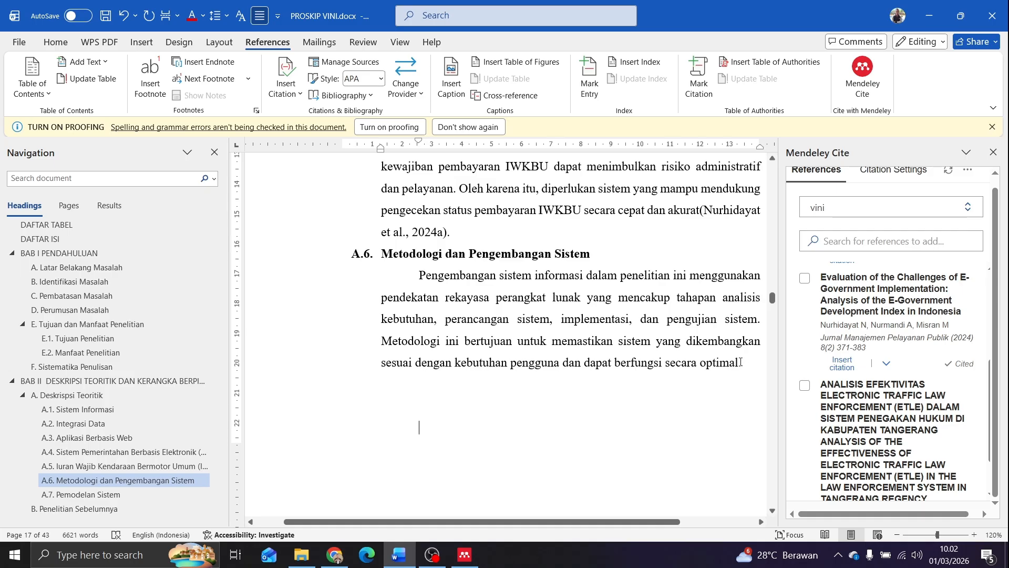
pyautogui.scroll(-1, 868, 379)
pyautogui.click(805, 325)
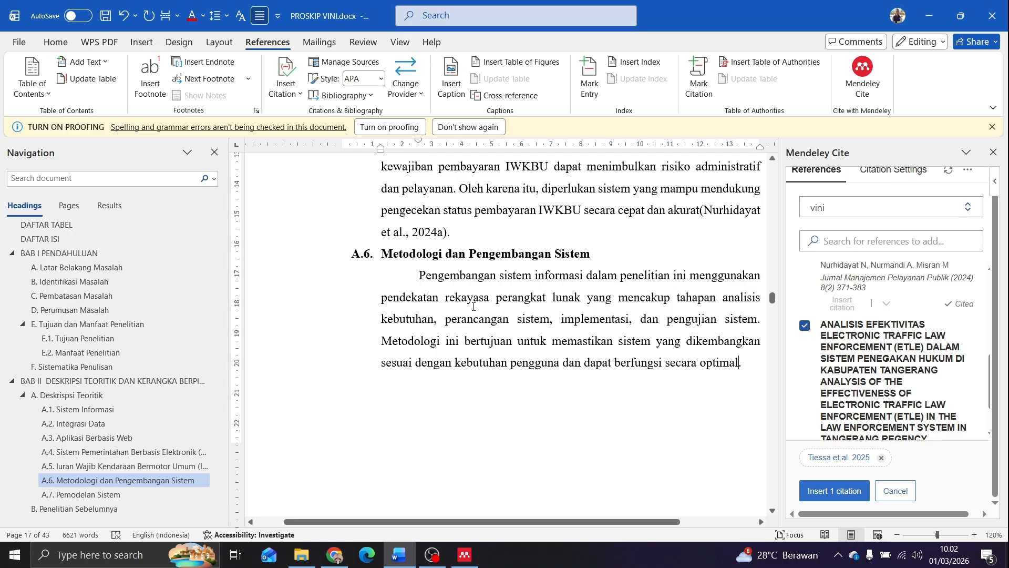
pyautogui.scroll(-1, 812, 397)
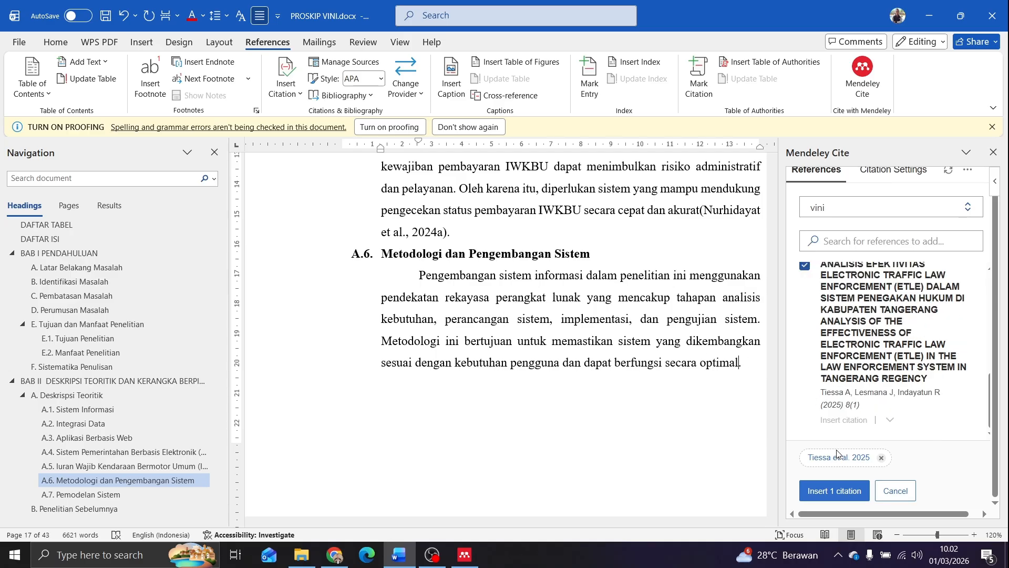
pyautogui.click(834, 491)
pyautogui.scroll(2, 523, 263)
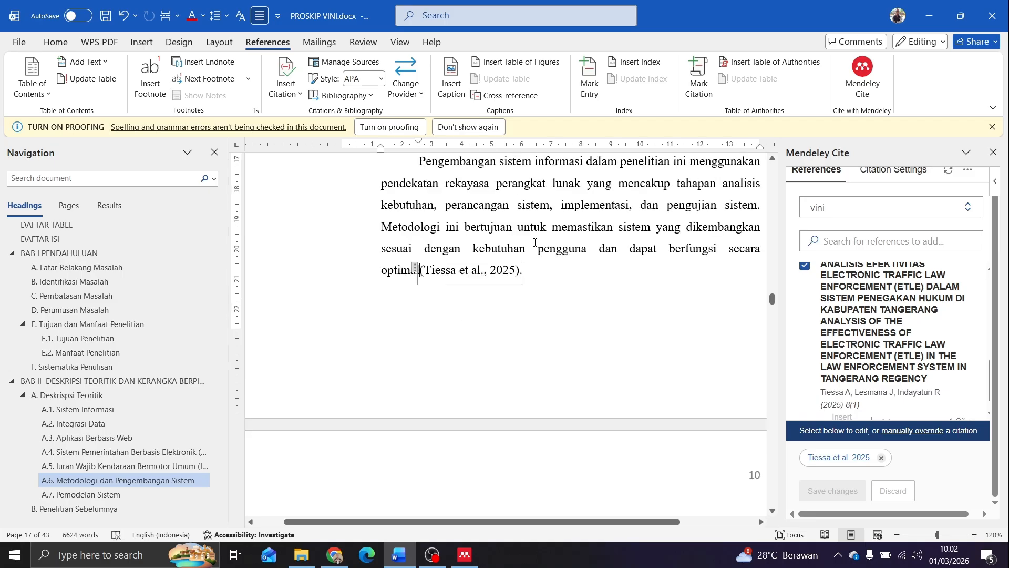
pyautogui.moveTo(417, 200); pyautogui.dragTo(611, 279)
pyautogui.click(465, 309)
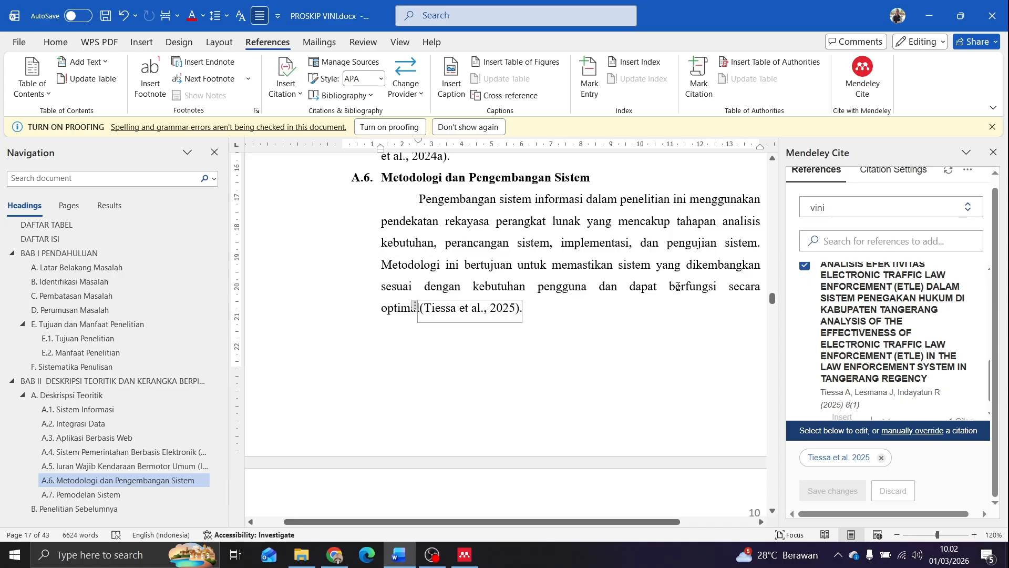
# Go to DAFTAR PUSTAKA and insert the Mendeley Cite bibliography below its heading
pyautogui.keyDown('ctrl'); pyautogui.scroll(-2, 678, 287); pyautogui.keyUp('ctrl')
pyautogui.scroll(-10, 84, 446)
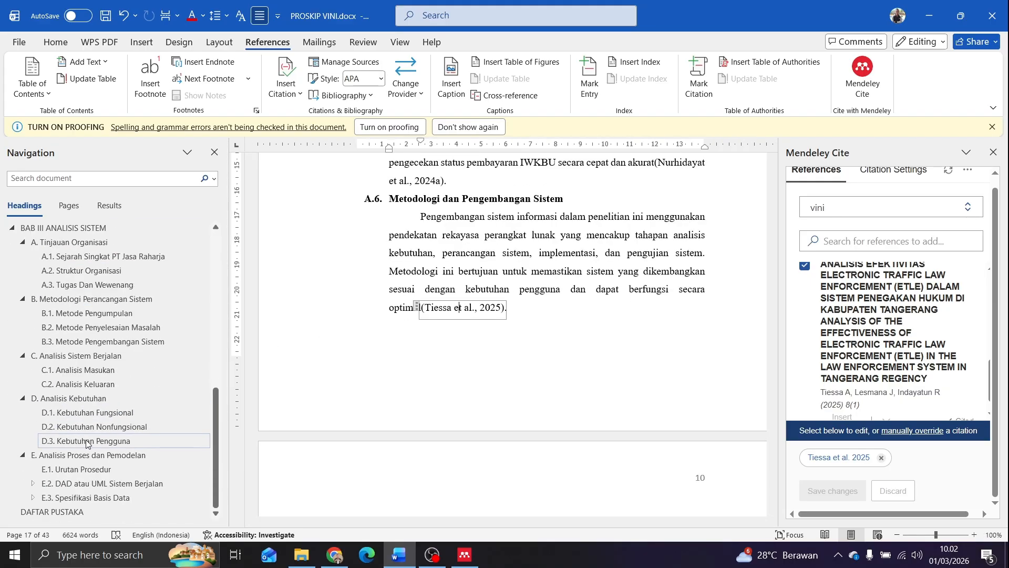
pyautogui.click(66, 513)
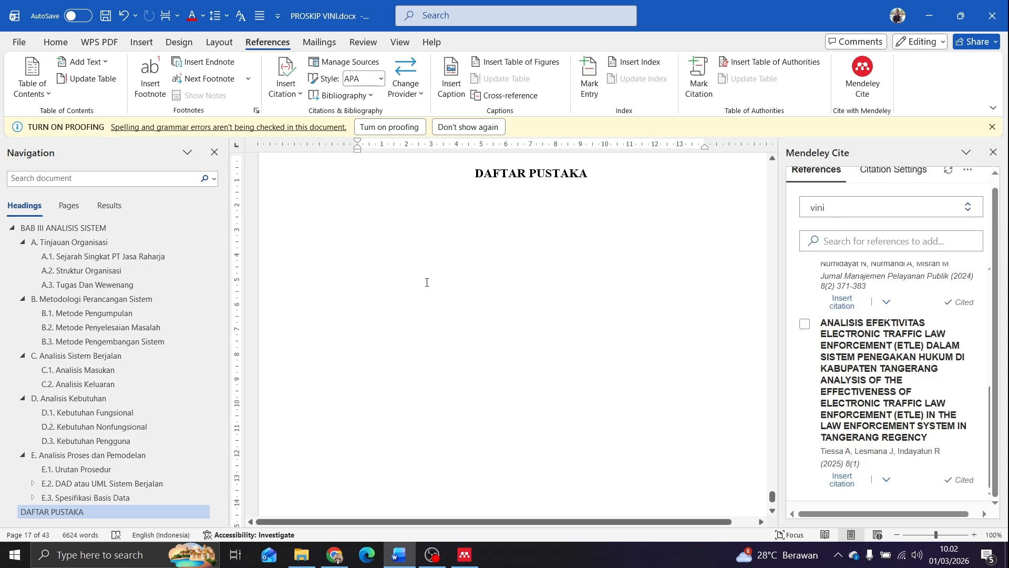
pyautogui.click(360, 195)
pyautogui.click(359, 210)
pyautogui.scroll(1, 980, 241)
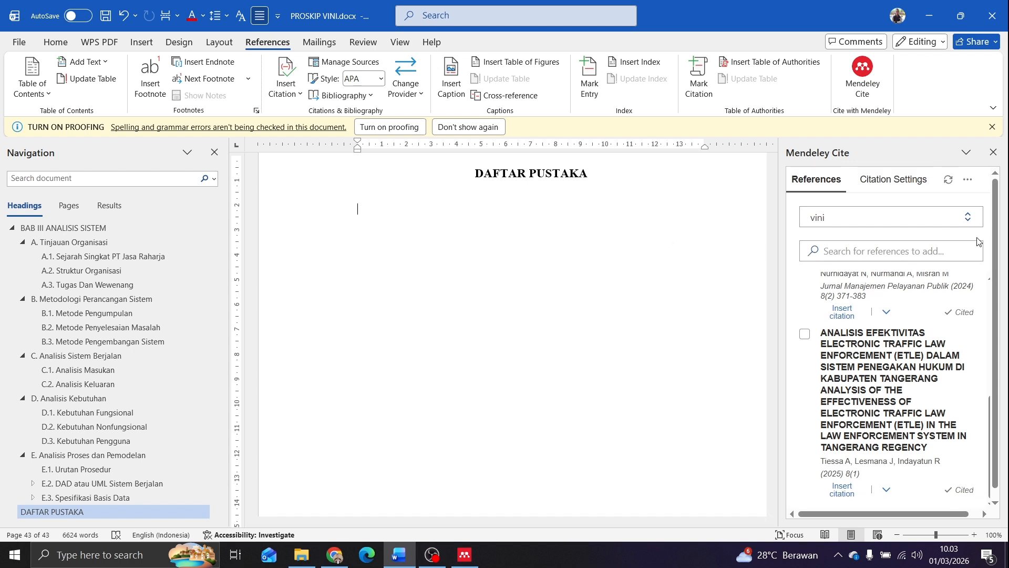
pyautogui.click(968, 183)
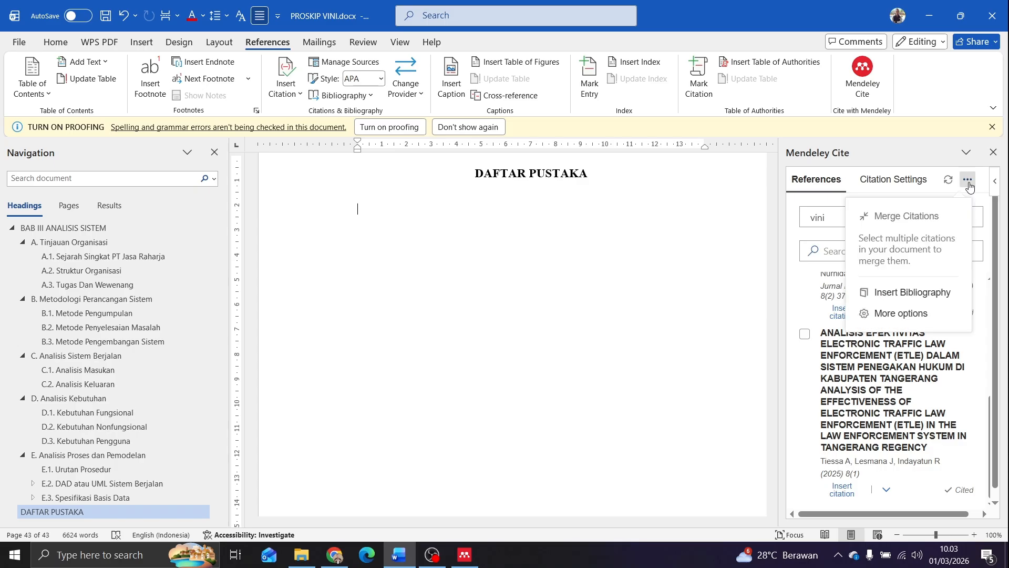
pyautogui.click(911, 296)
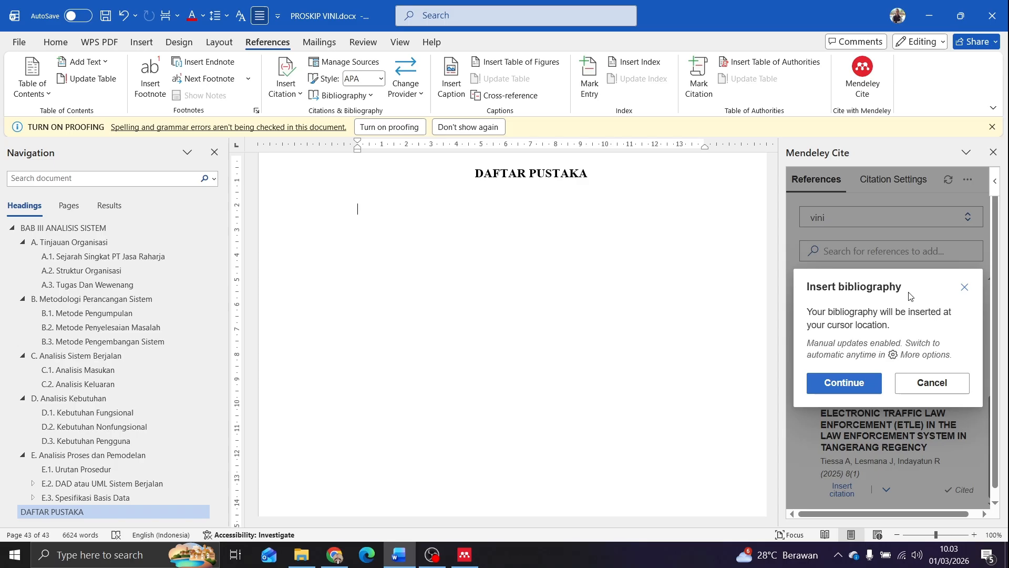
pyautogui.click(839, 390)
pyautogui.scroll(7, 456, 315)
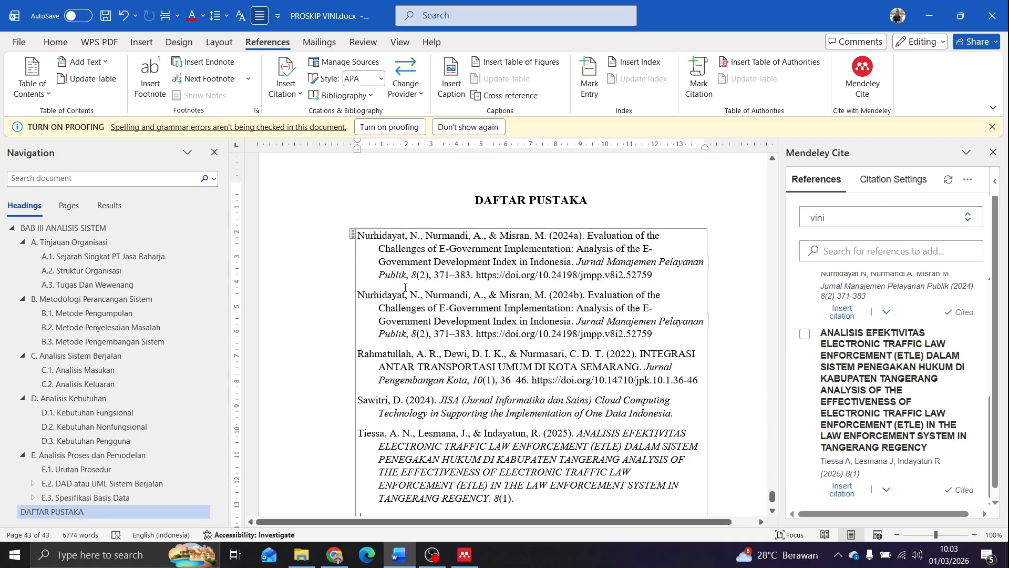
# Select all entries of the inserted bibliography and justify them
pyautogui.moveTo(368, 239); pyautogui.dragTo(564, 471)
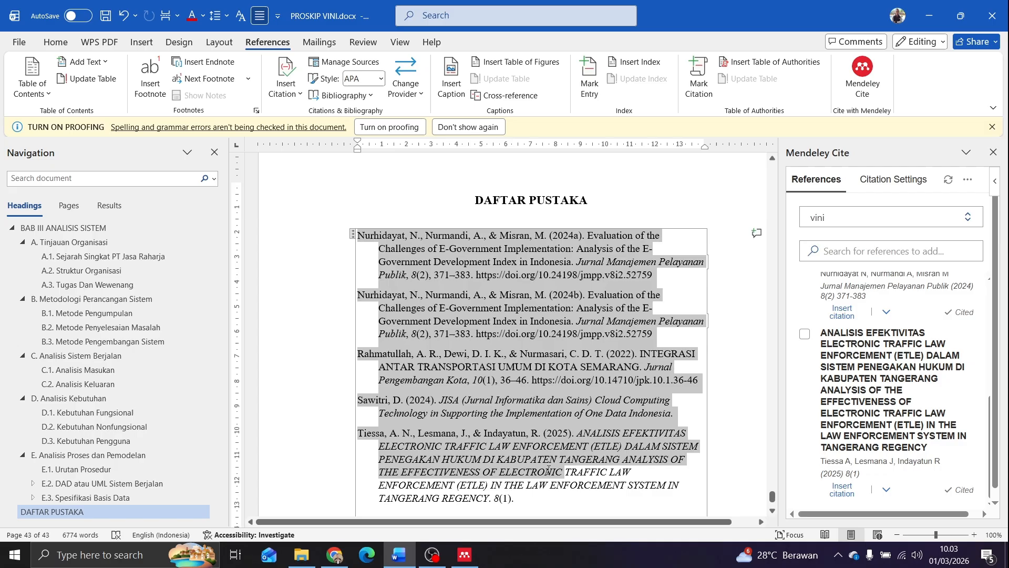
pyautogui.click(473, 459)
pyautogui.scroll(-2, 487, 436)
pyautogui.moveTo(517, 446); pyautogui.dragTo(55, 41)
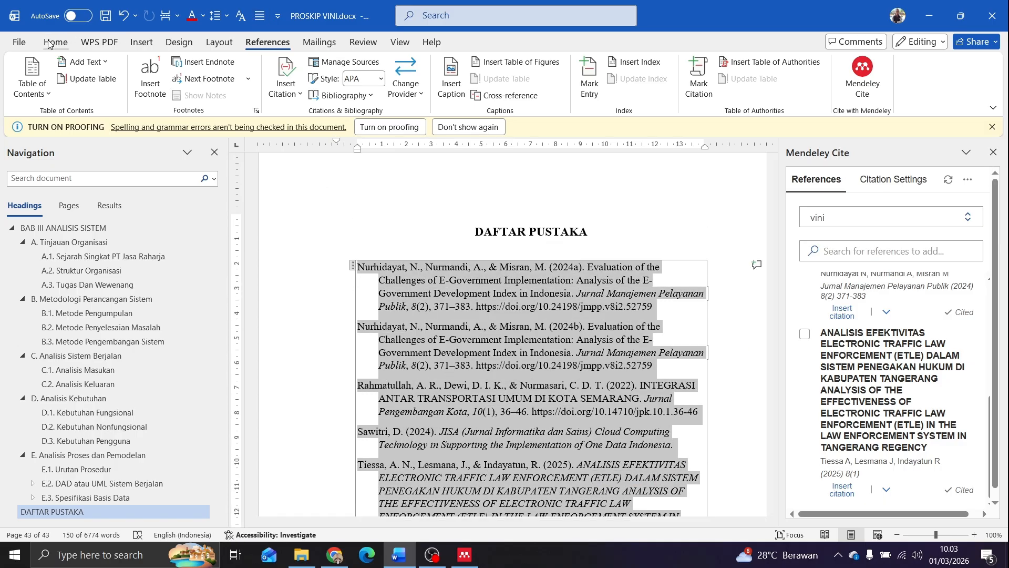
pyautogui.click(55, 41)
pyautogui.click(328, 88)
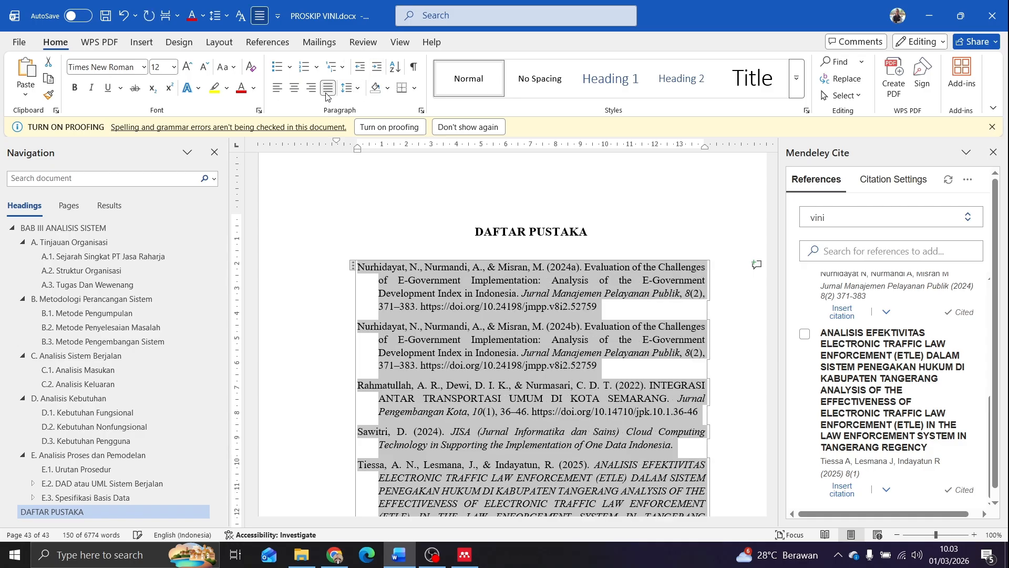
# Remove the space after the bibliography paragraphs, set their line spacing to 1,5 and check the entries against the cited references
pyautogui.click(351, 87)
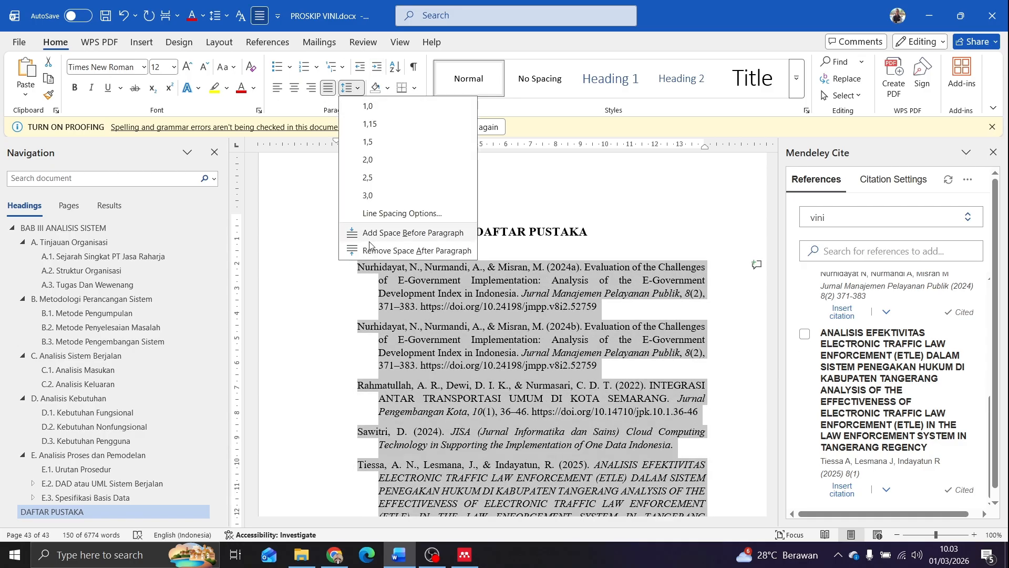
pyautogui.click(378, 248)
pyautogui.click(347, 87)
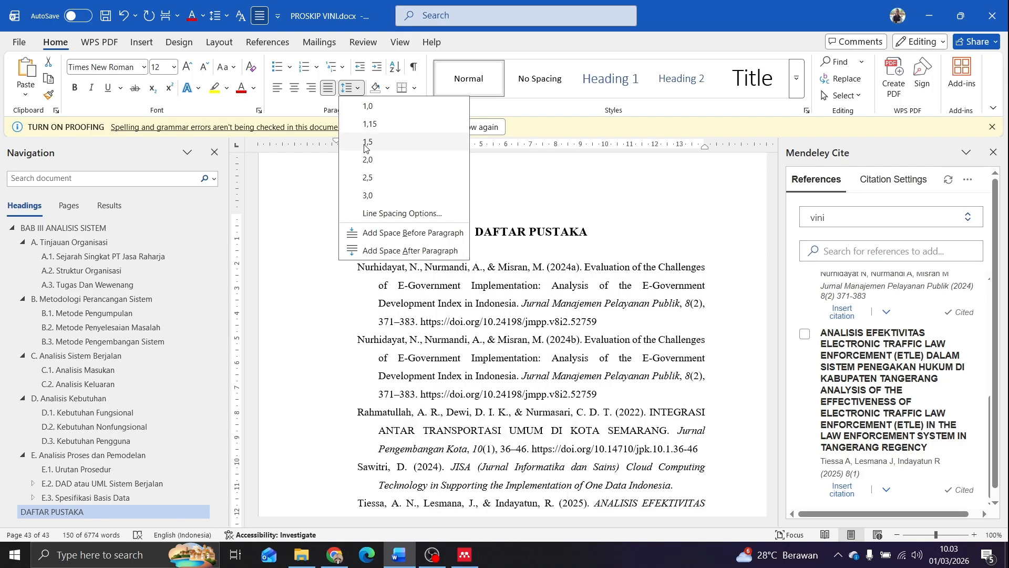
pyautogui.click(367, 142)
pyautogui.click(498, 325)
pyautogui.scroll(-3, 499, 325)
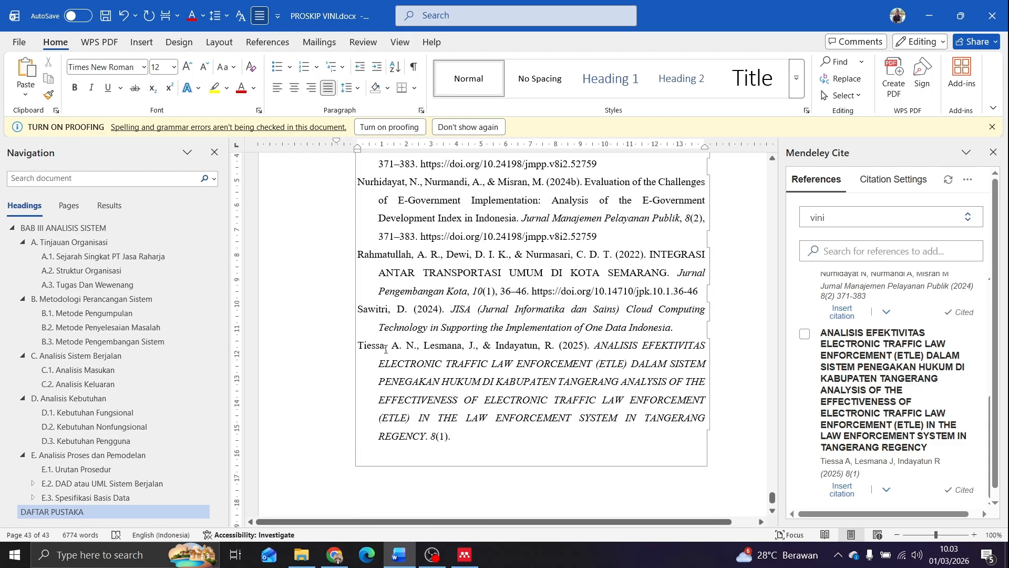
pyautogui.moveTo(385, 349); pyautogui.dragTo(451, 437)
pyautogui.click(457, 418)
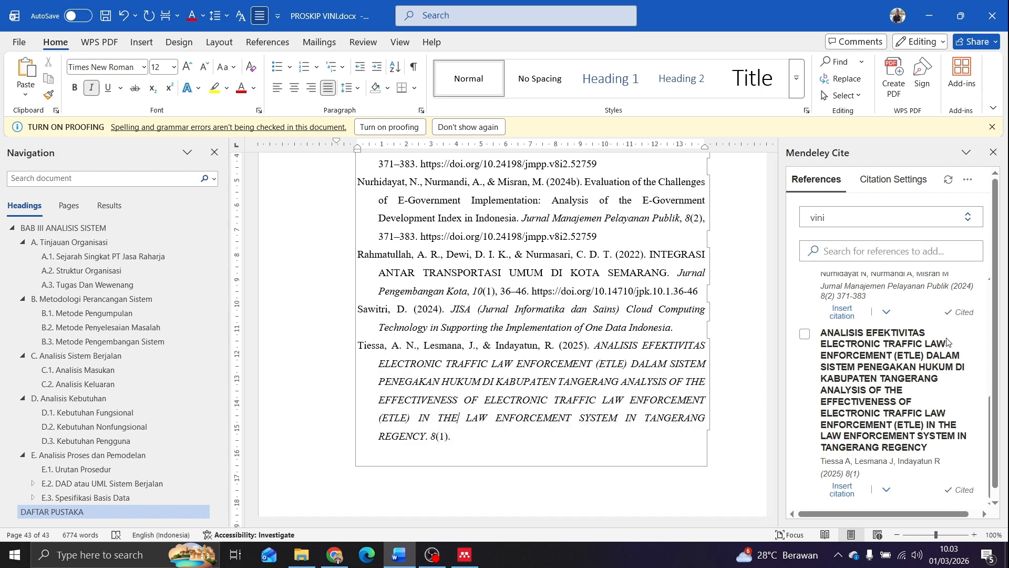
pyautogui.scroll(5, 947, 342)
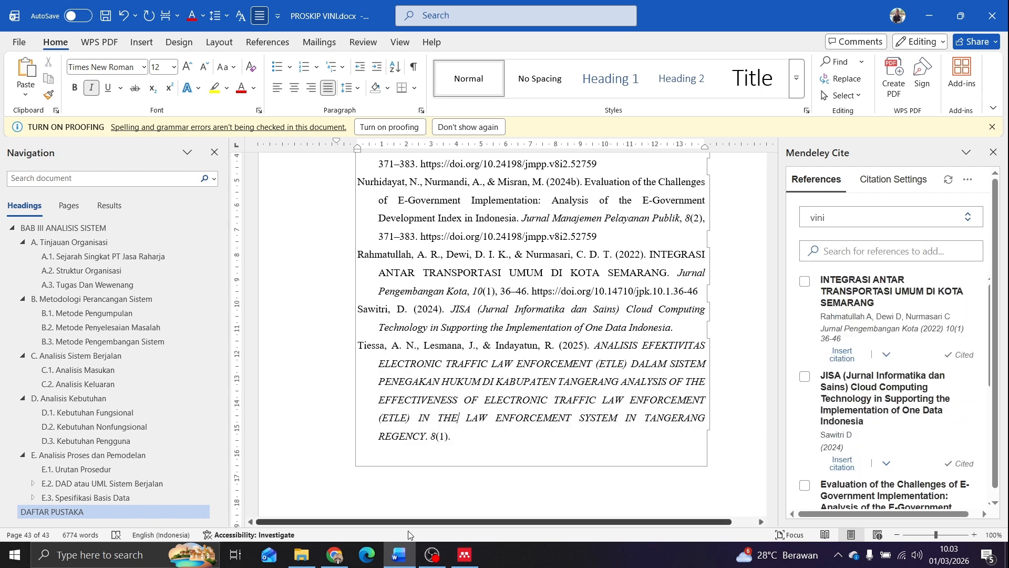
pyautogui.click(432, 555)
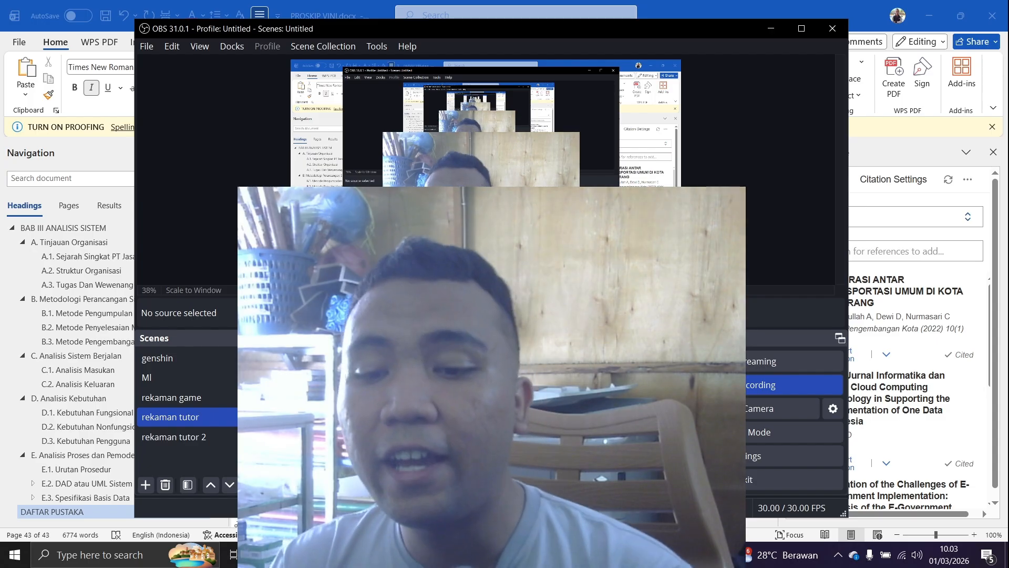